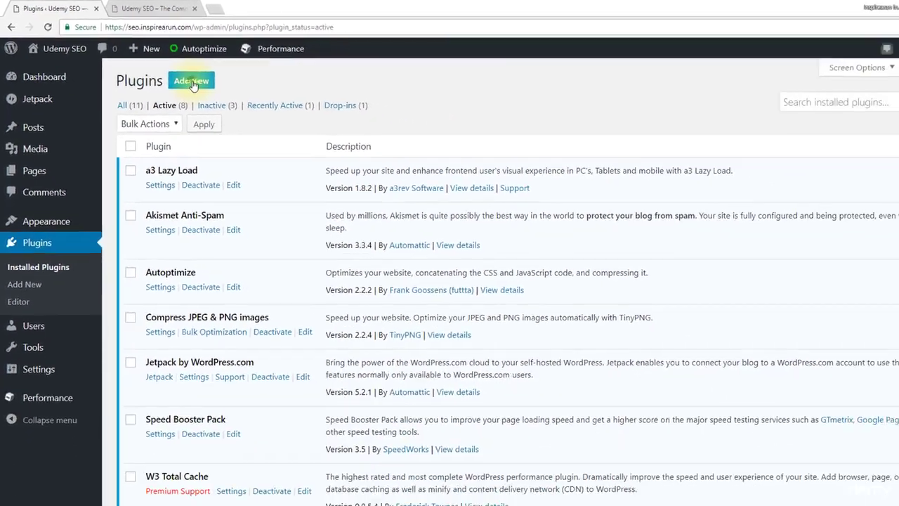
- Find the Above The Fold Optimization plugin by searching "above the fold optimization", then install and activate it
click(192, 83)
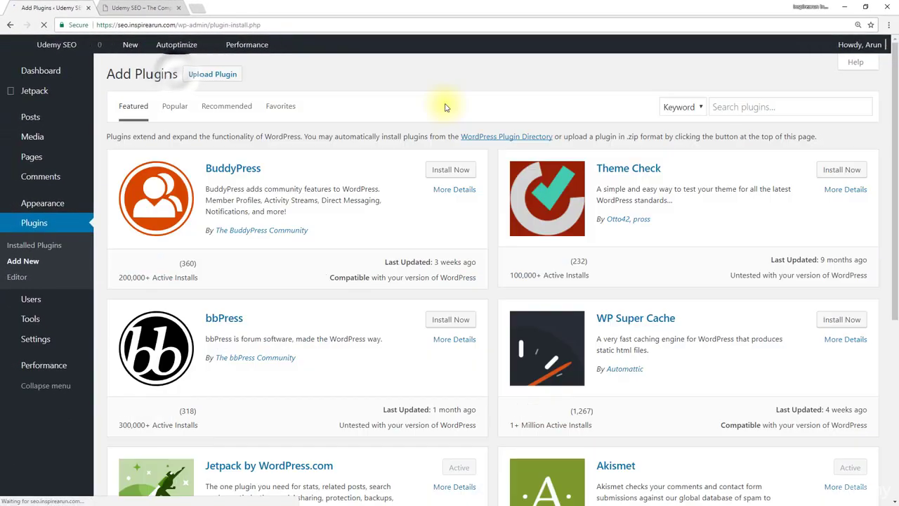
click(758, 108)
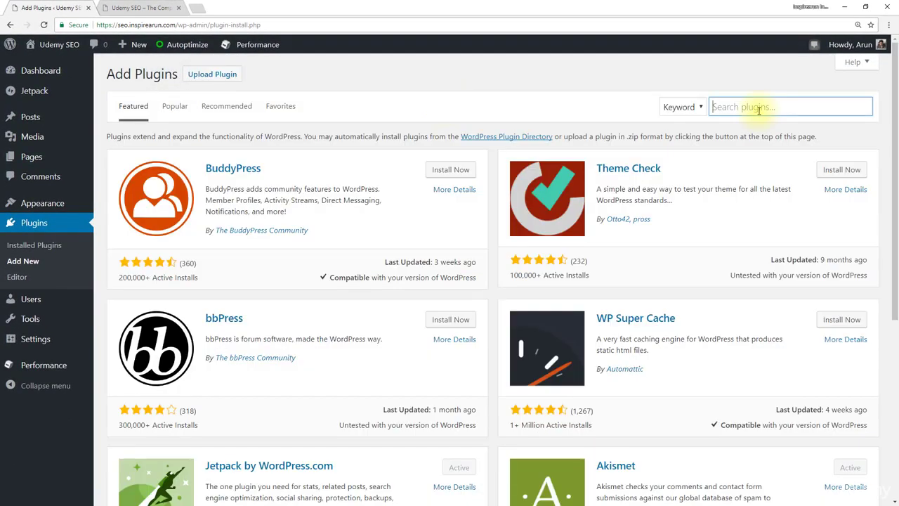
text(above the fold optimization)
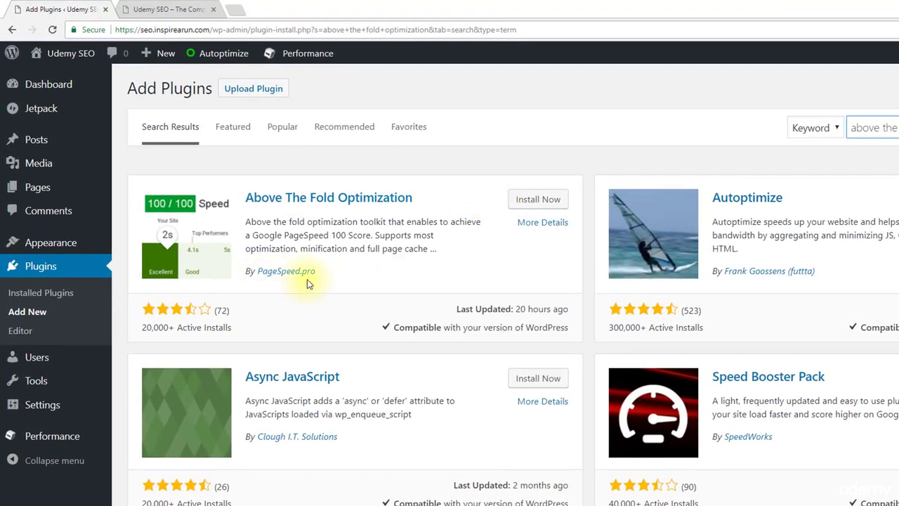
click(517, 202)
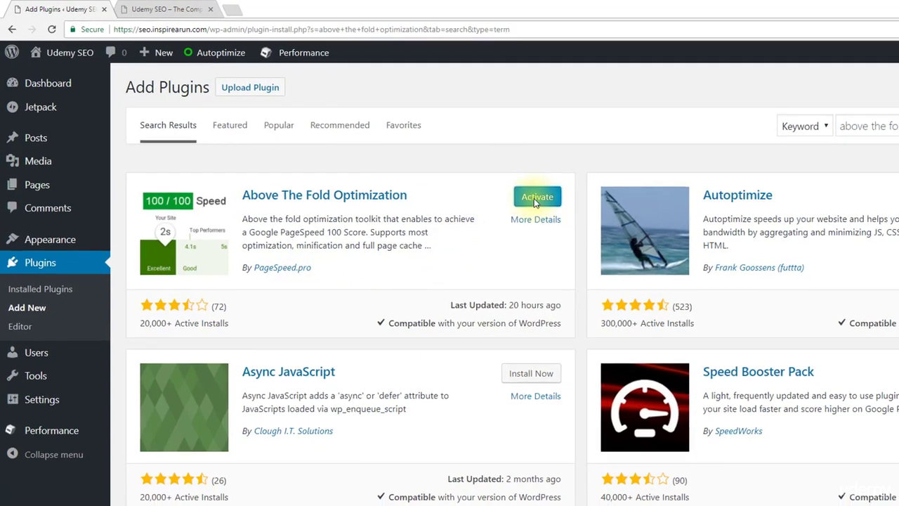
click(532, 199)
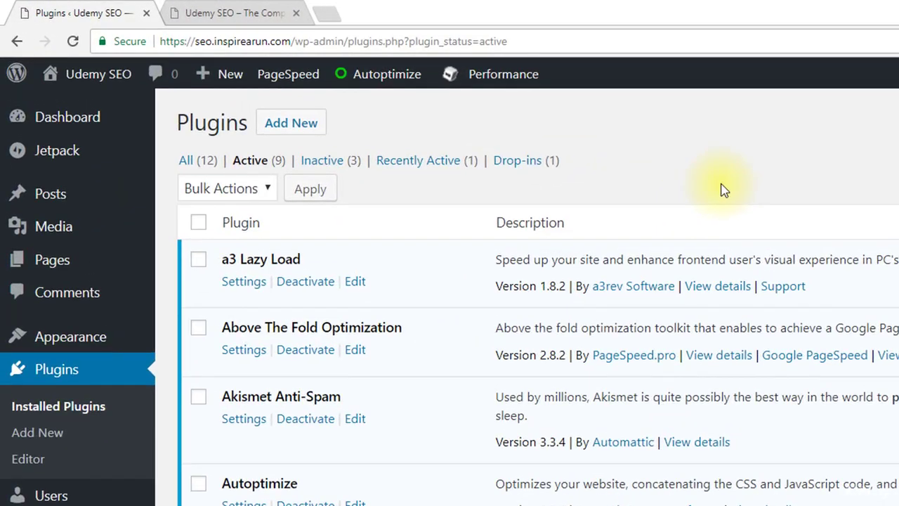
- Purge all W3 Total Cache caches and delete the Autoptimize cache
mouse_move(504, 74)
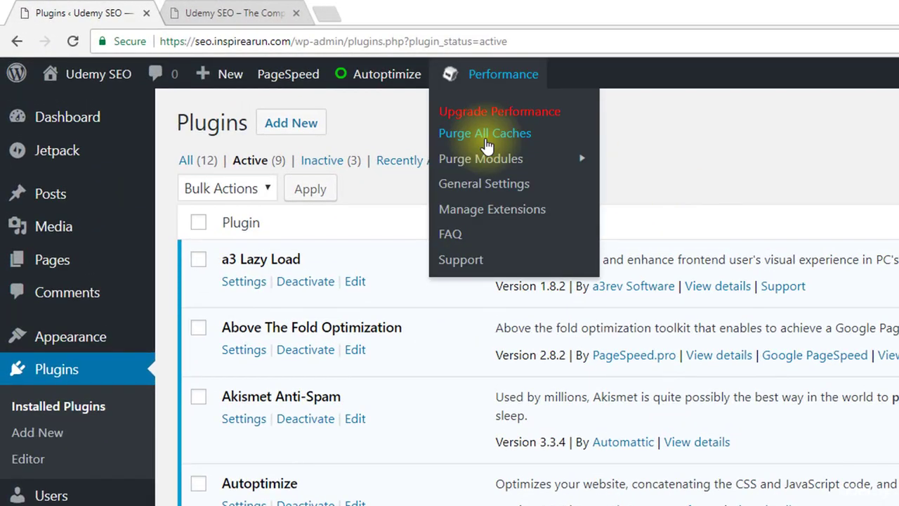
click(486, 140)
mouse_move(393, 81)
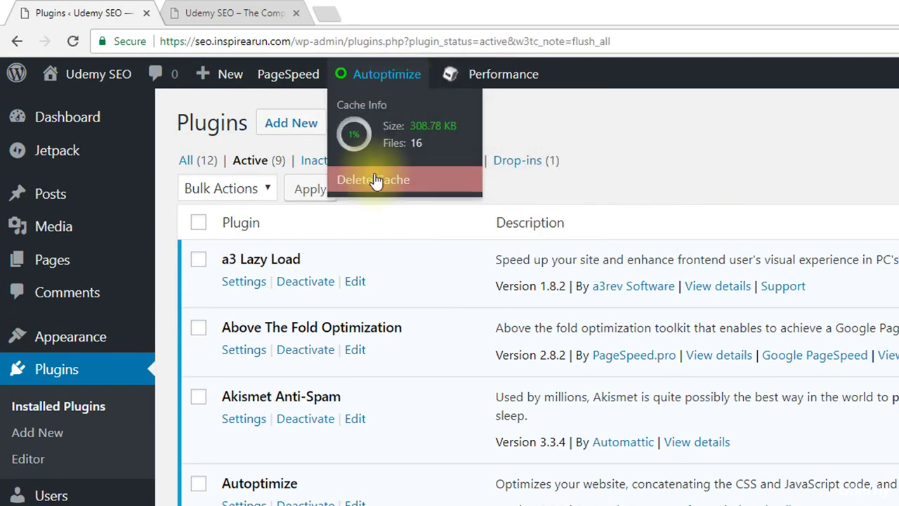
click(376, 180)
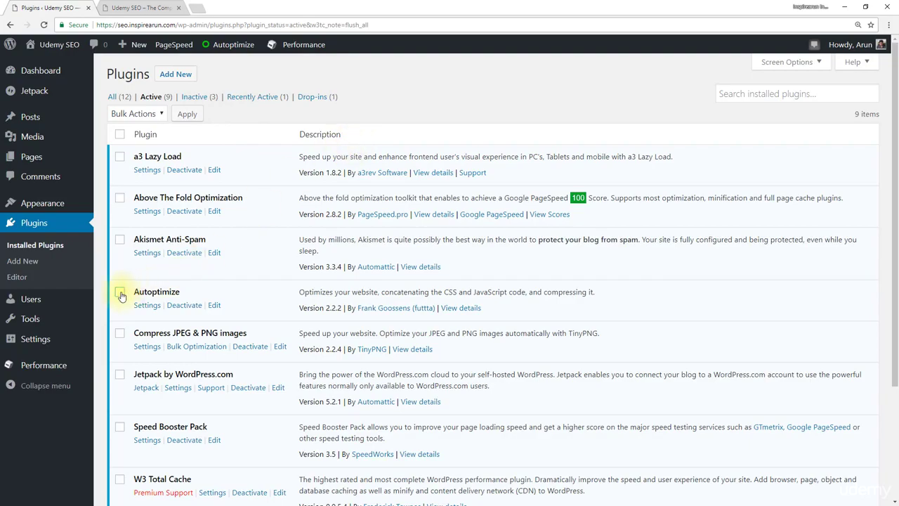
- Bulk deactivate the Autoptimize, Speed Booster Pack and W3 Total Cache plugins
click(120, 295)
click(120, 427)
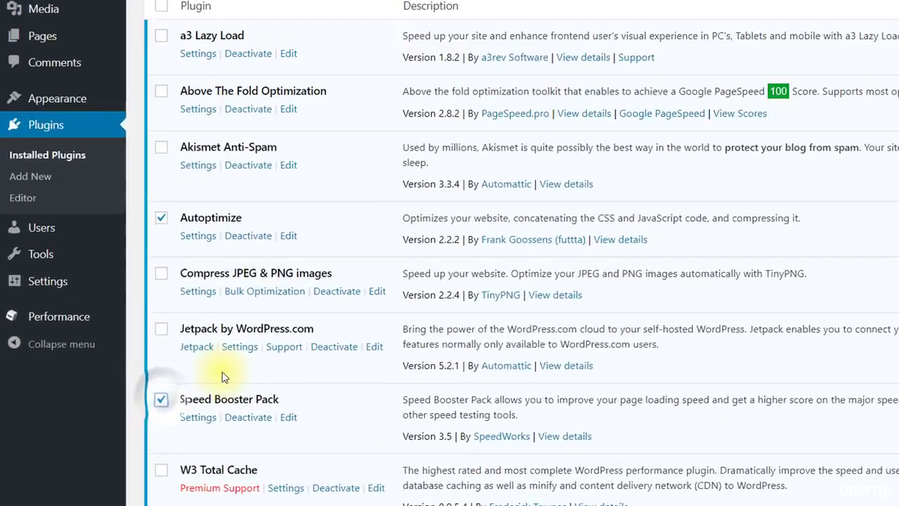
click(161, 469)
scroll(273, 402, down, 1)
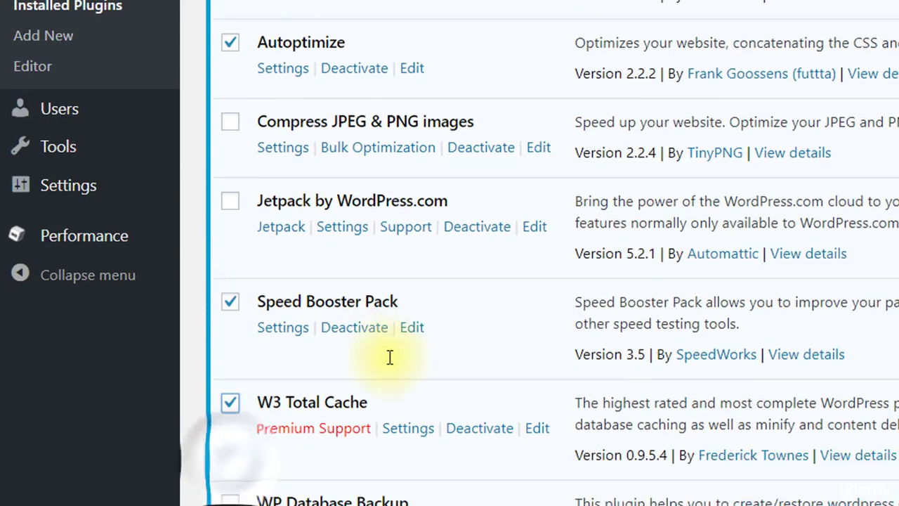
scroll(390, 357, down, 3)
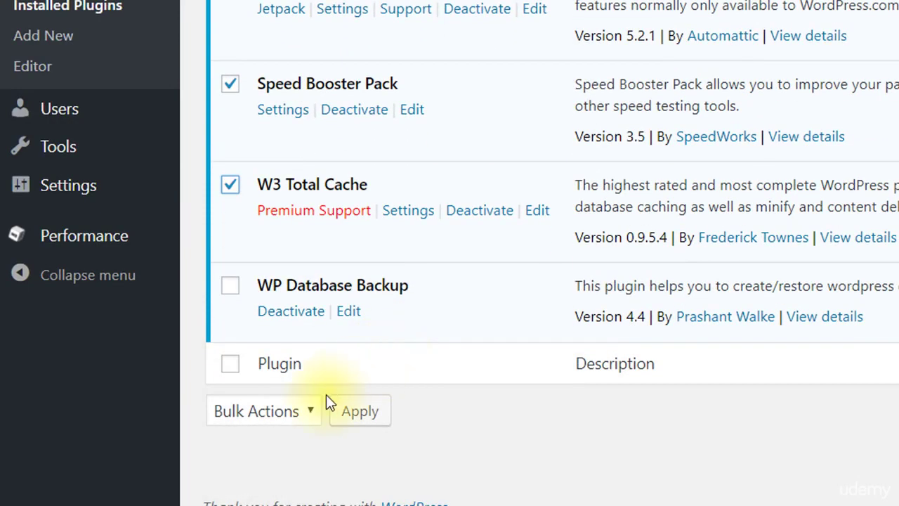
click(312, 410)
click(255, 459)
click(351, 420)
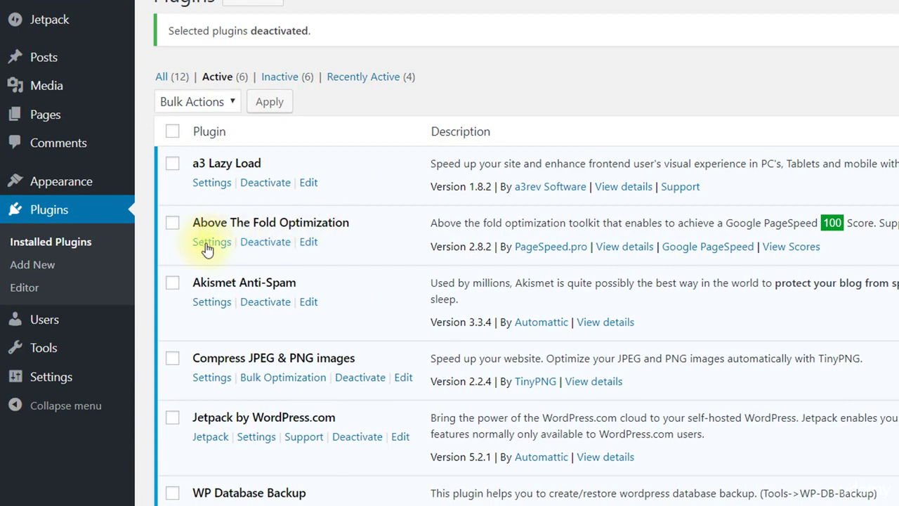
- In the Above The Fold critical CSS settings, download the extracted full CSS of Home Page (index)
mouse_move(104, 185)
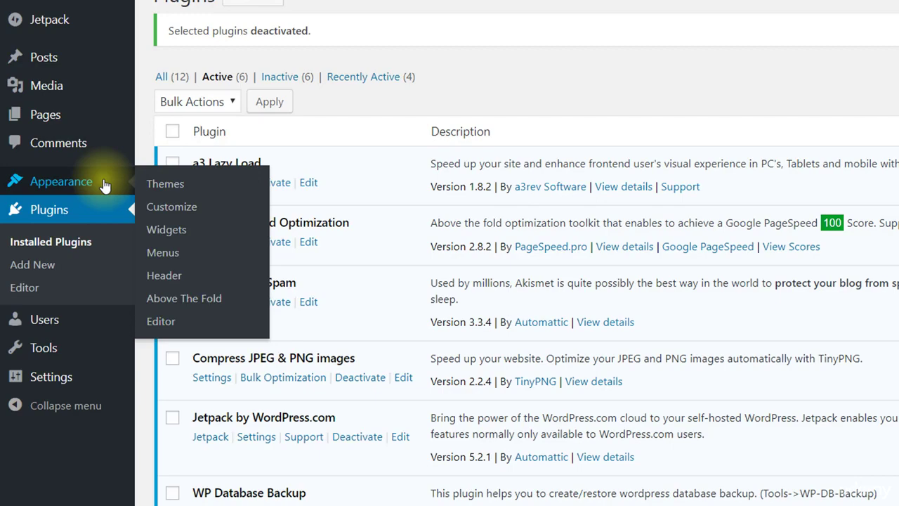
click(157, 301)
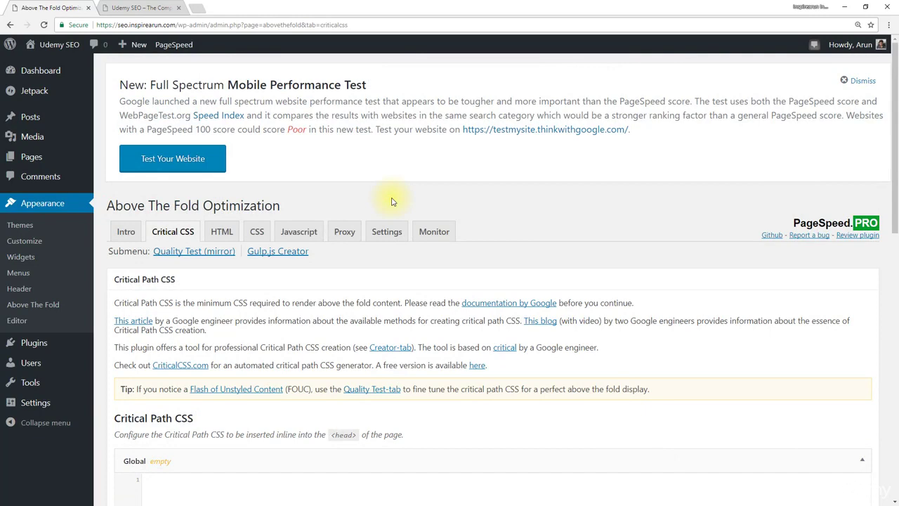
scroll(392, 201, down, 7)
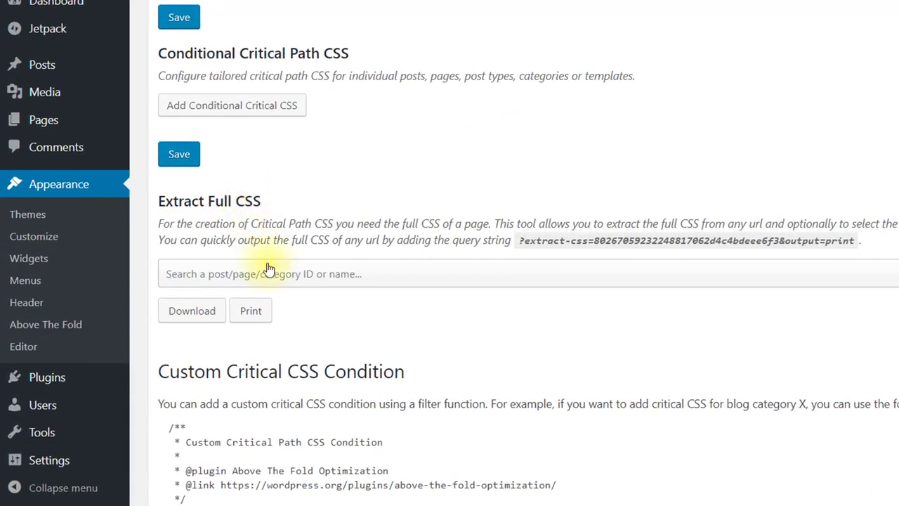
click(300, 274)
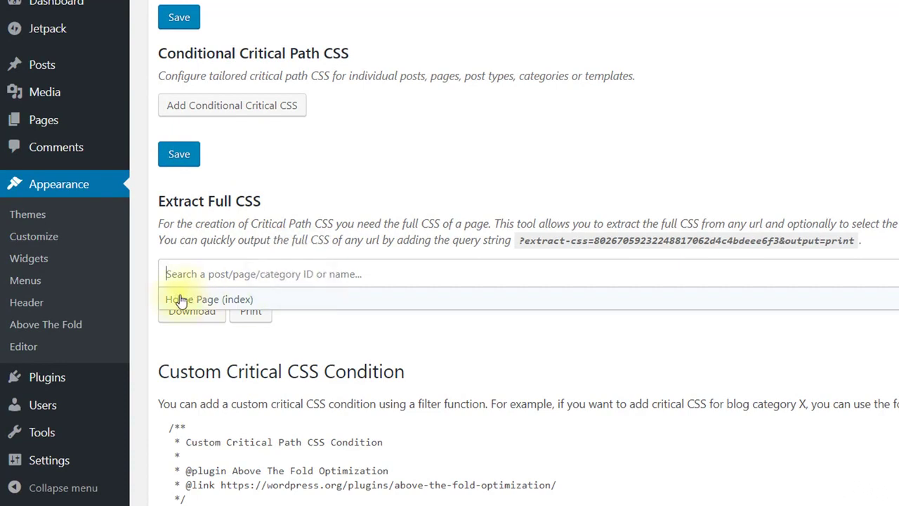
click(262, 299)
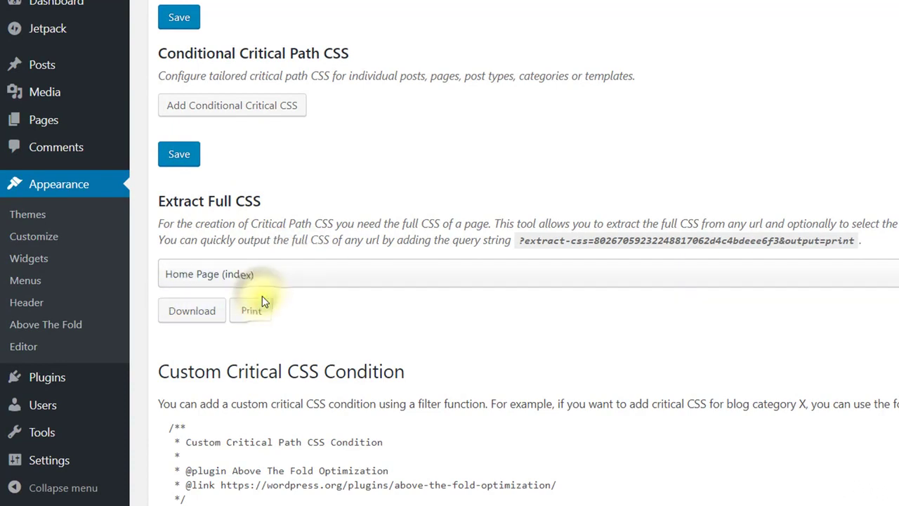
click(169, 315)
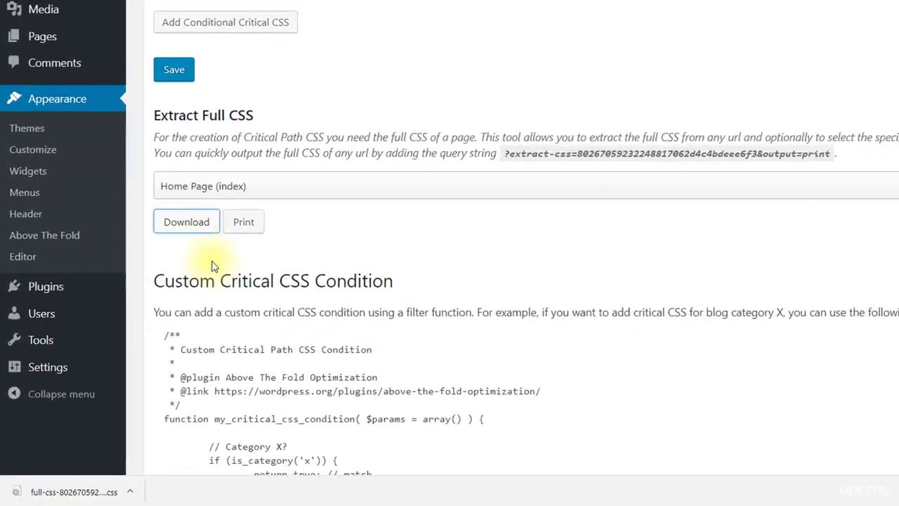
- Open the downloaded full CSS file in Notepad and arrange it side by side with the browser
click(99, 491)
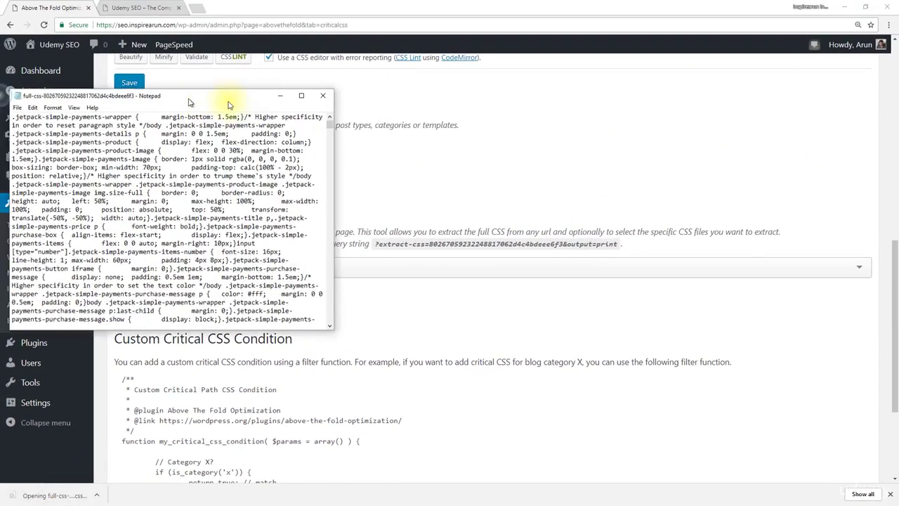
drag(188, 103, 435, 127)
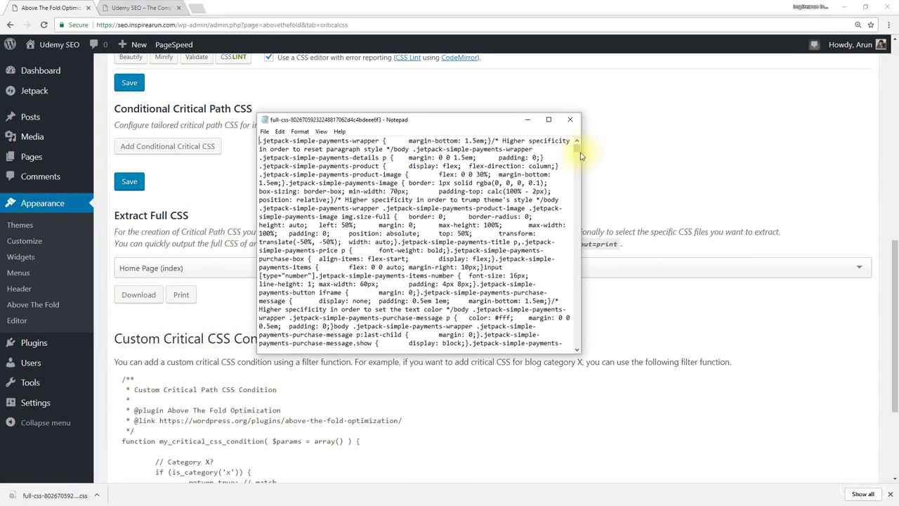
drag(576, 147, 897, 126)
click(312, 288)
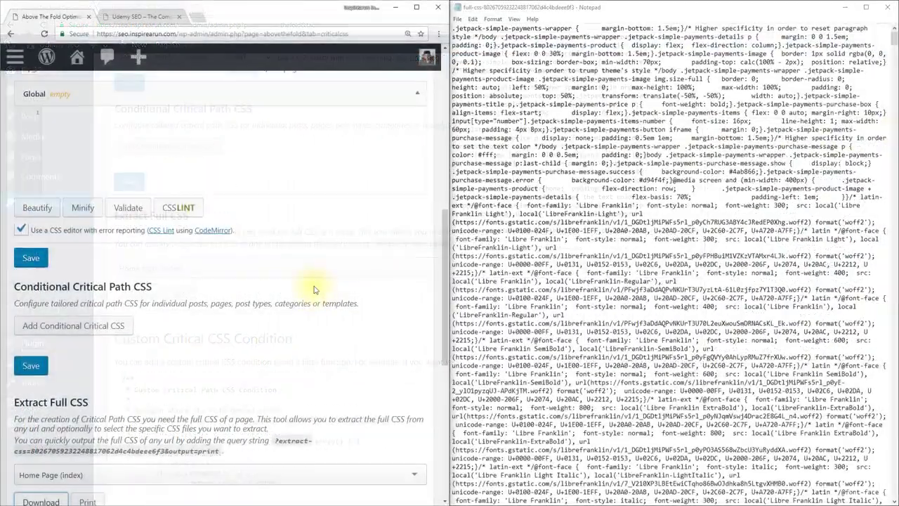
- Open the free critical path CSS generator linked in the Critical Path CSS description in a new tab
scroll(314, 290, up, 2)
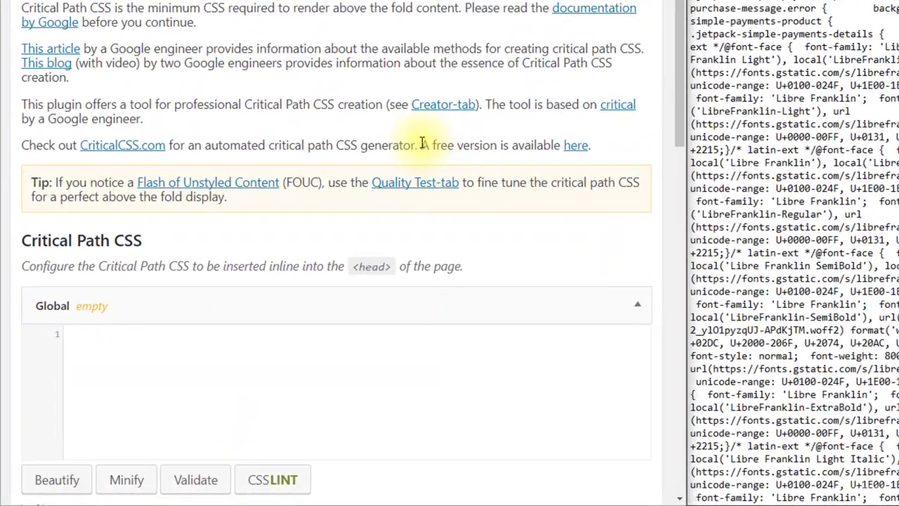
drag(281, 270, 322, 265)
drag(491, 140, 587, 153)
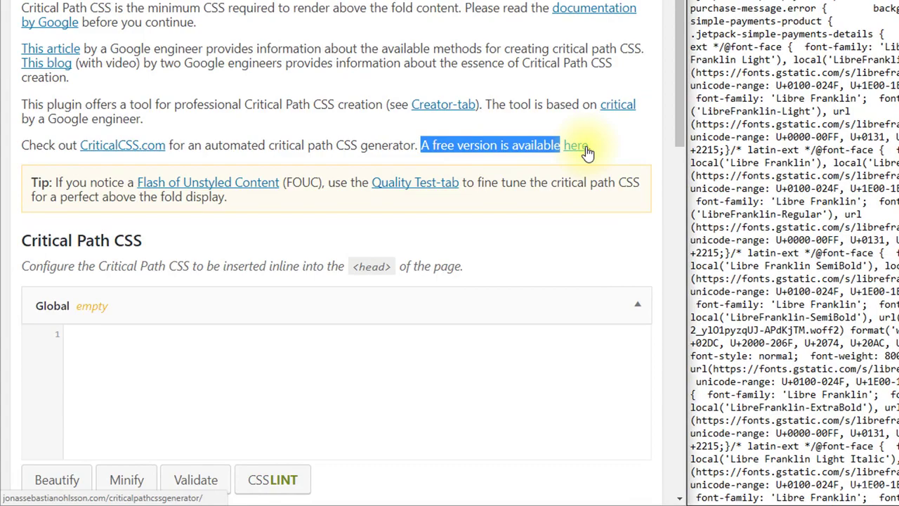
click(577, 127)
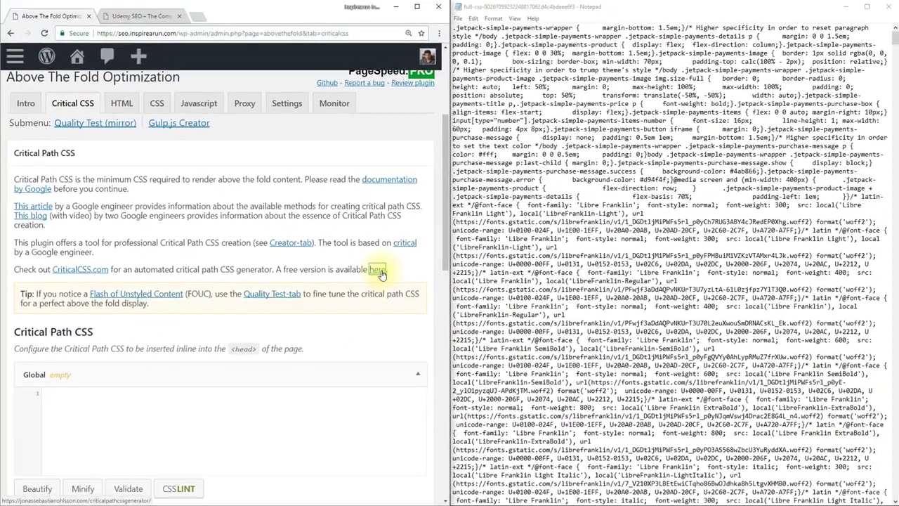
ctrl+click(380, 274)
click(127, 16)
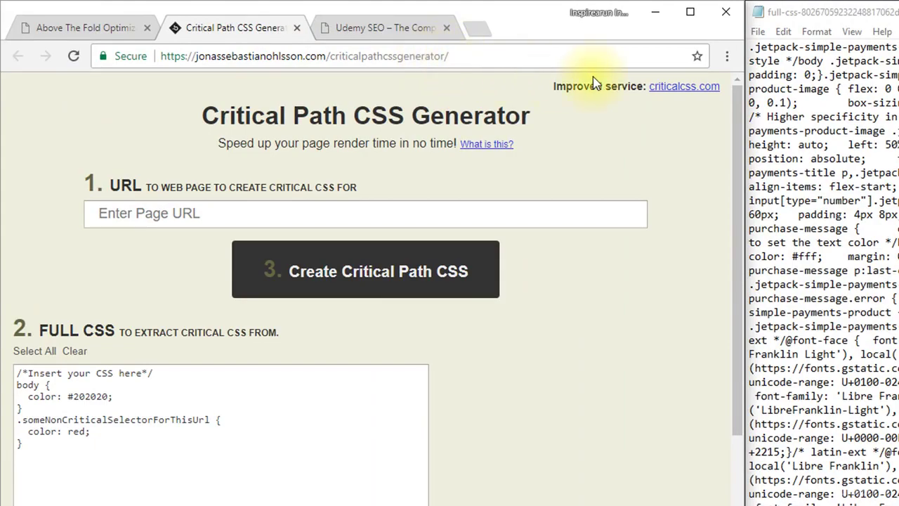
- Copy the Critical Path CSS Generator's address and load it in a new incognito window
click(482, 56)
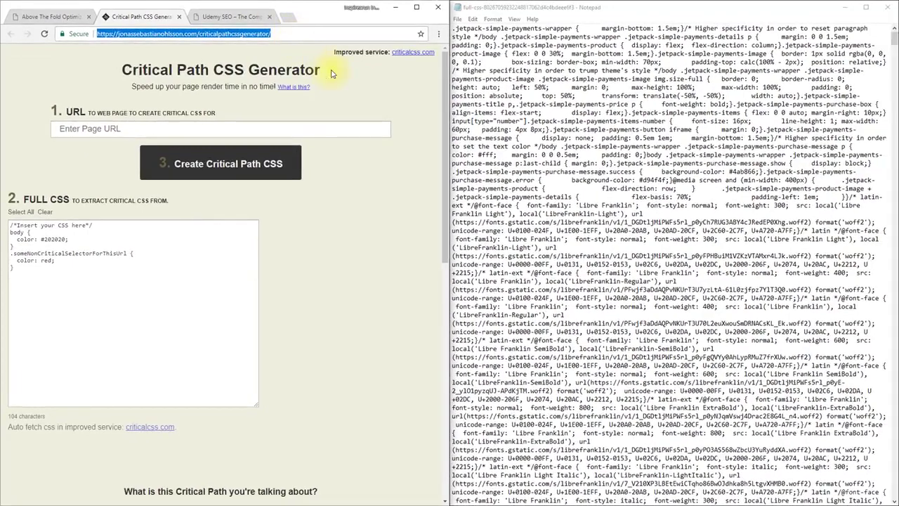
key(ctrl+shift+n)
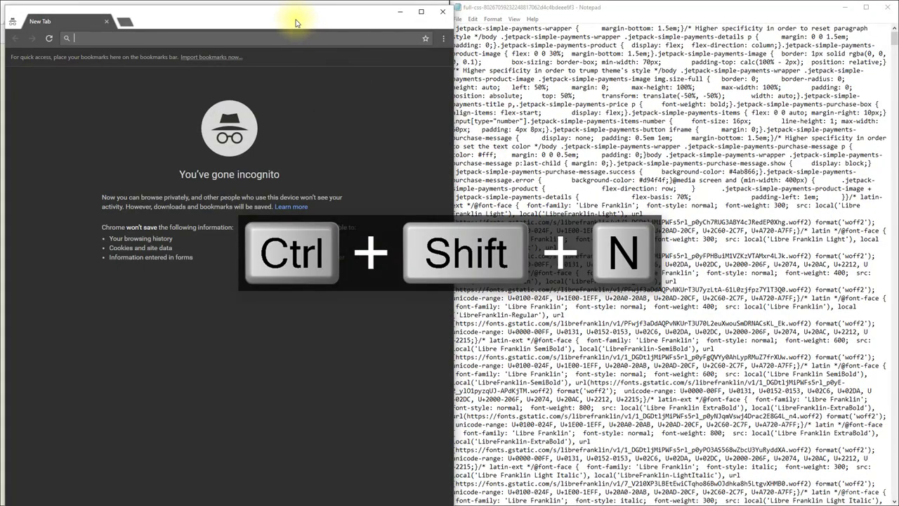
drag(296, 26, 295, 133)
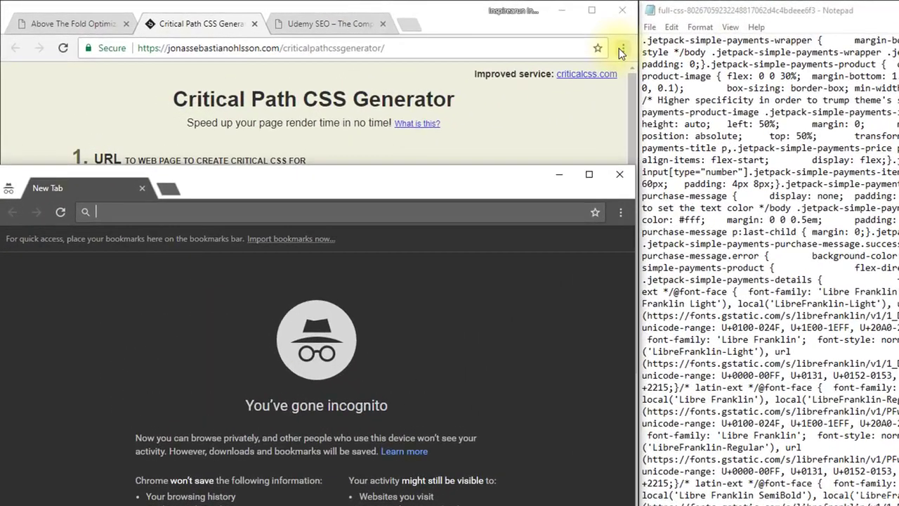
click(572, 45)
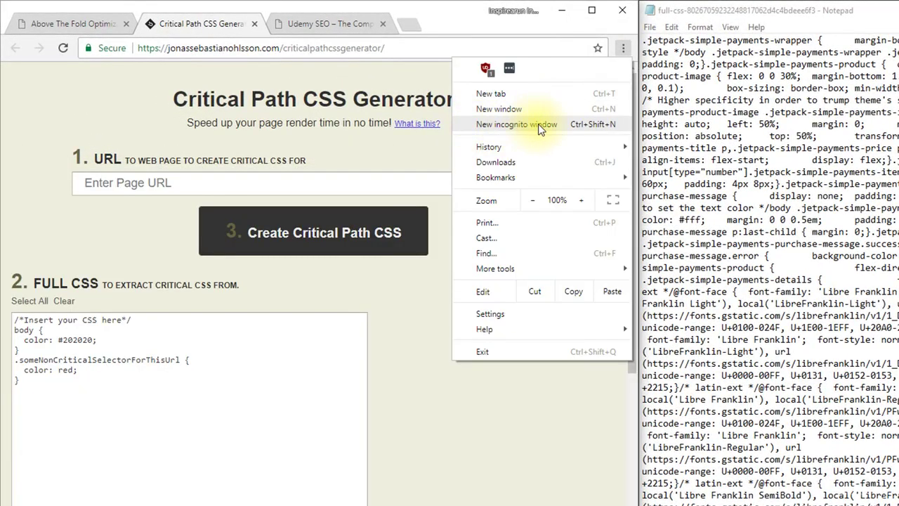
click(594, 131)
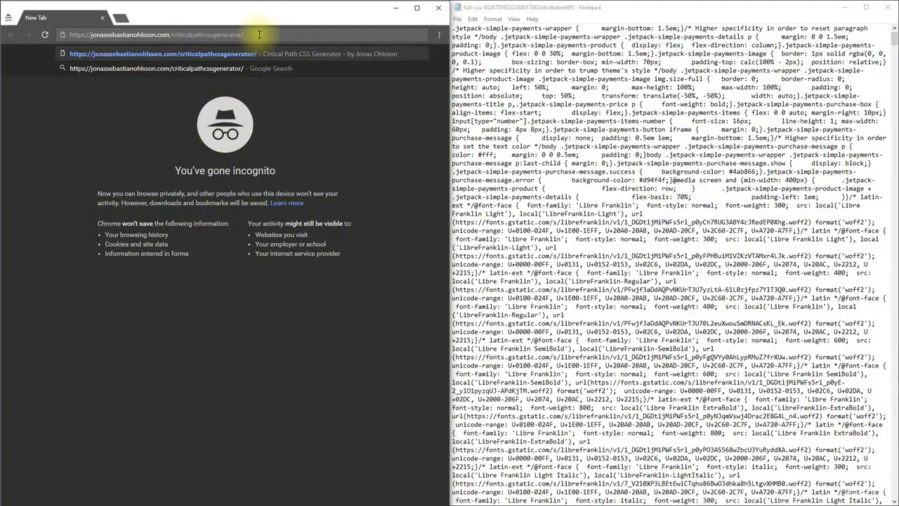
key(Return)
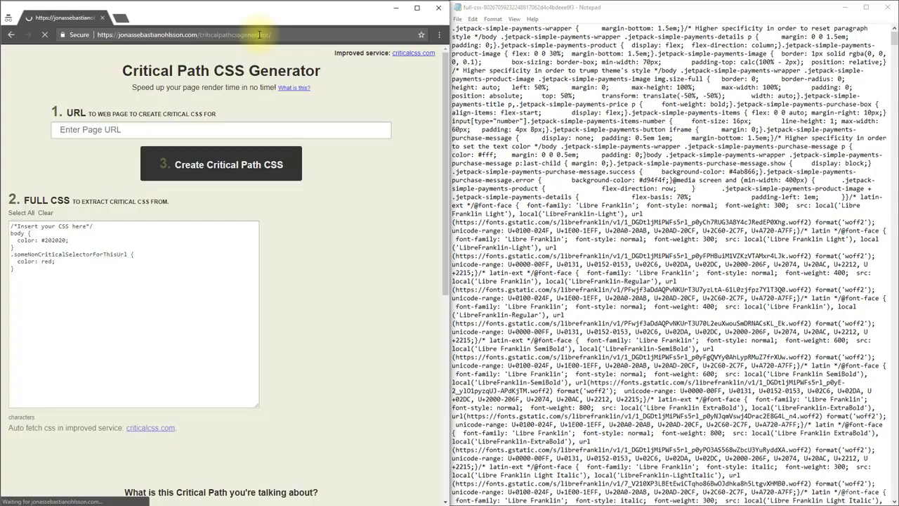
click(179, 124)
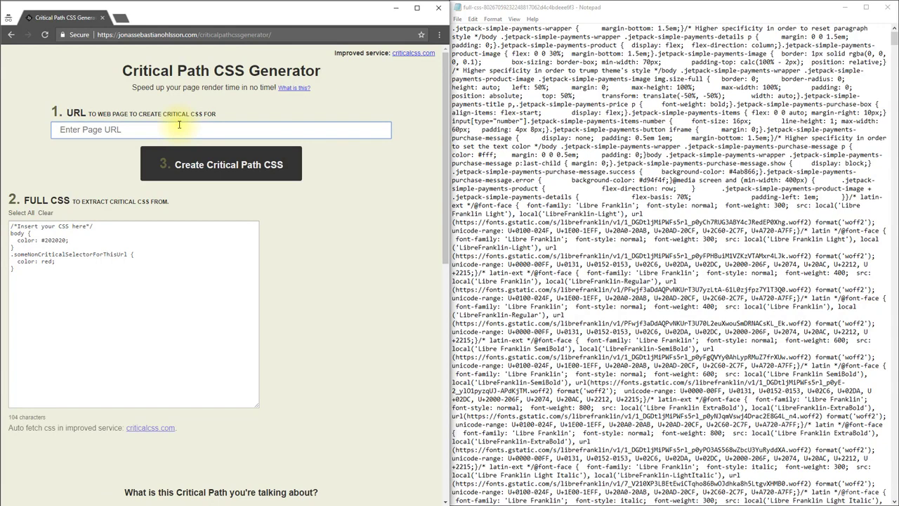
text(https://seo.inspirearun.com)
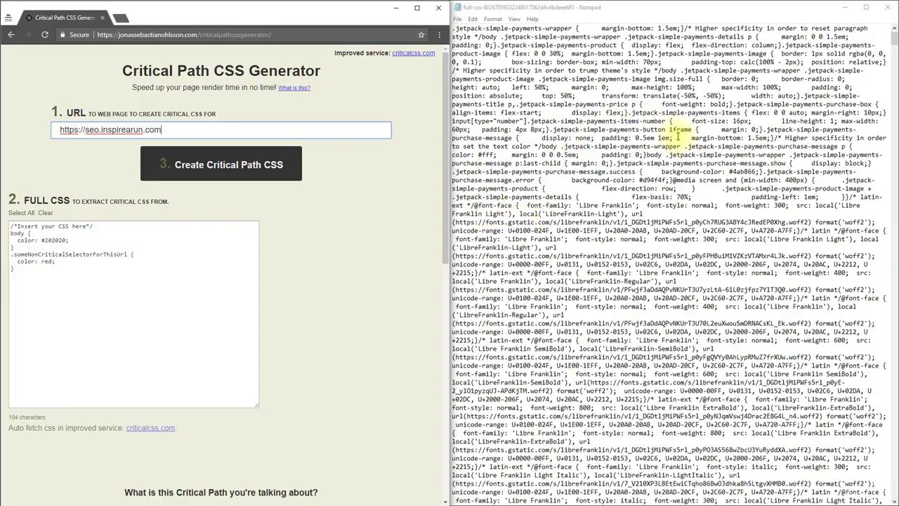
click(74, 271)
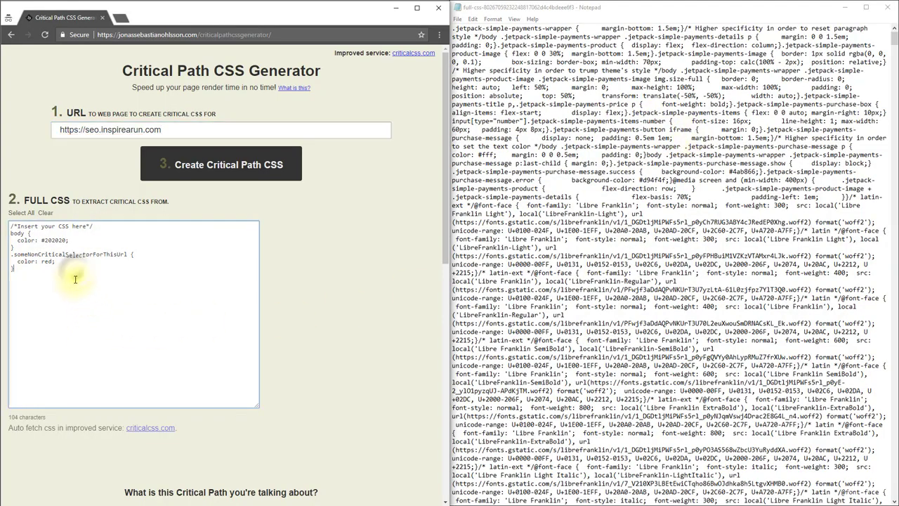
key(ctrl+a)
key(Delete)
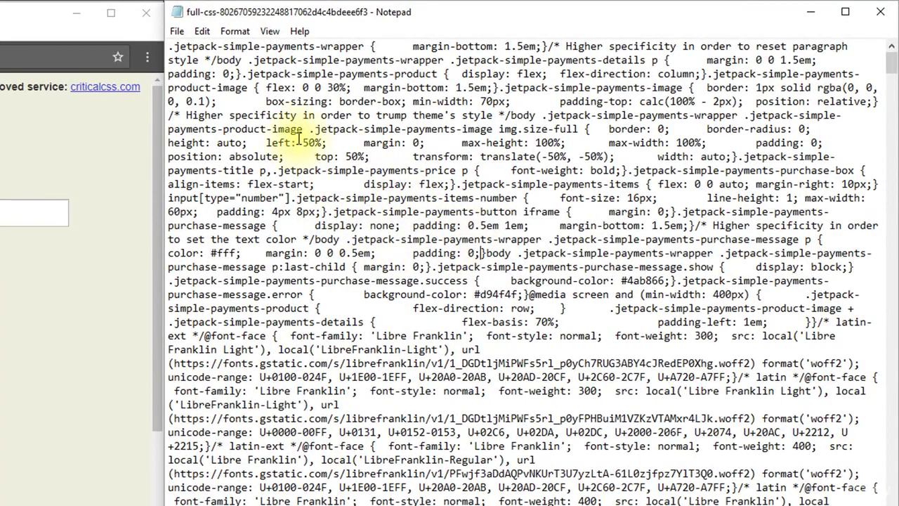
- Copy the entire full CSS text from Notepad and paste it into the generator's full CSS box
click(205, 32)
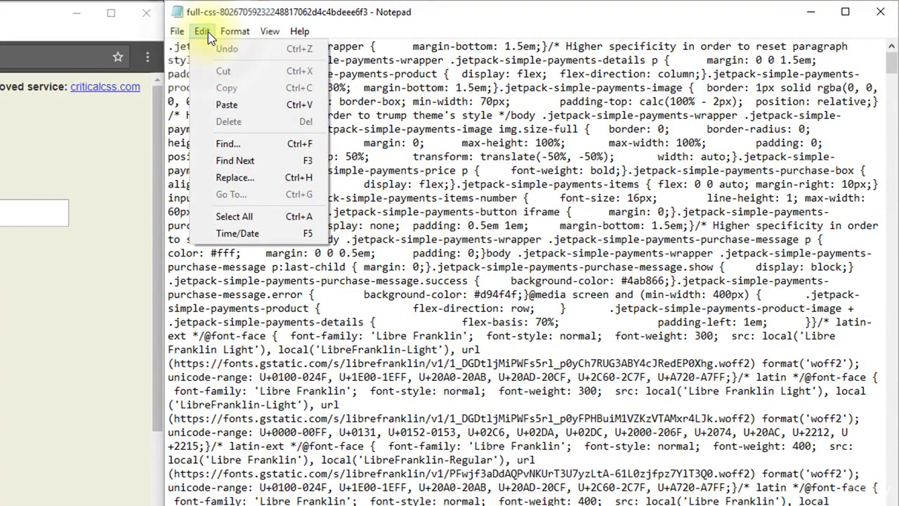
click(258, 211)
click(202, 31)
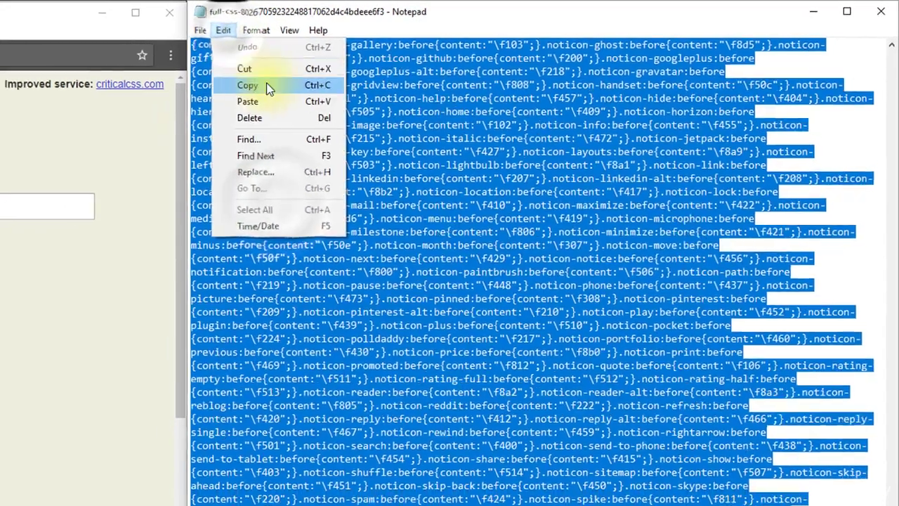
click(231, 87)
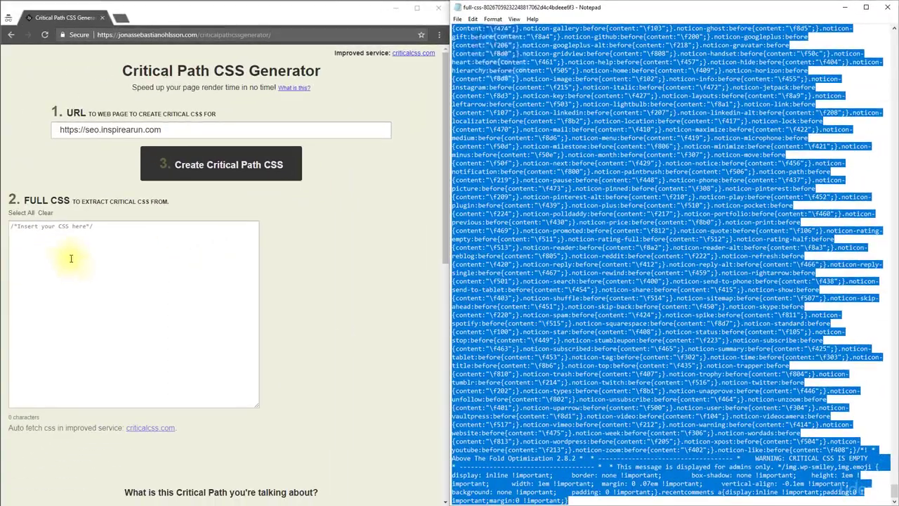
click(71, 259)
right_click(64, 248)
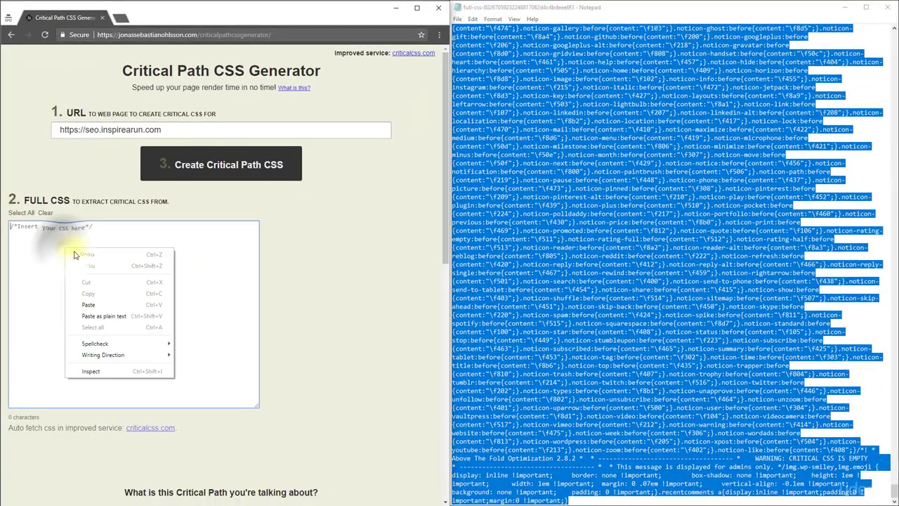
click(88, 304)
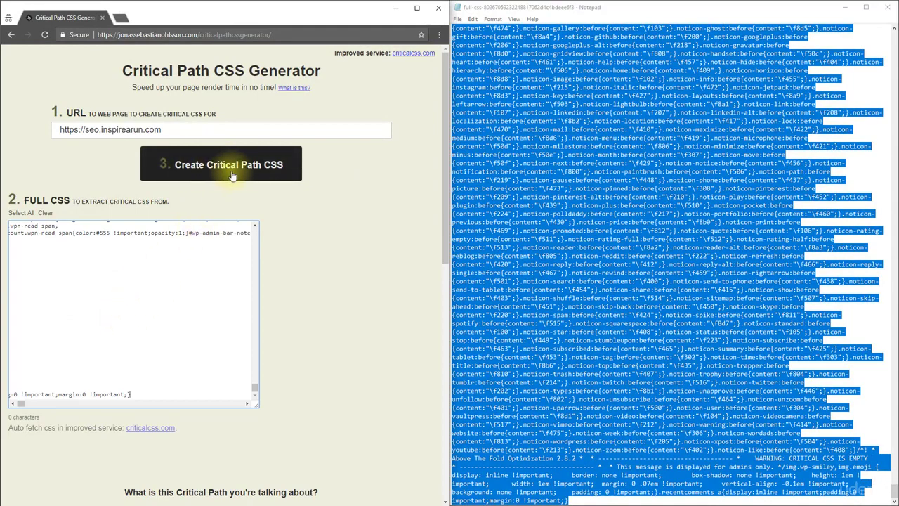
- Create the critical path CSS from the entered URL and full CSS, and copy the generated code
click(231, 175)
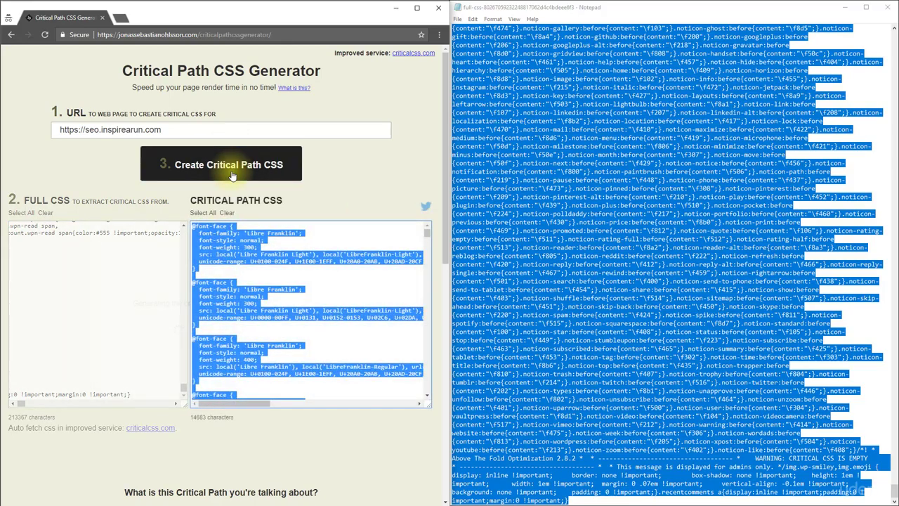
right_click(216, 250)
click(225, 265)
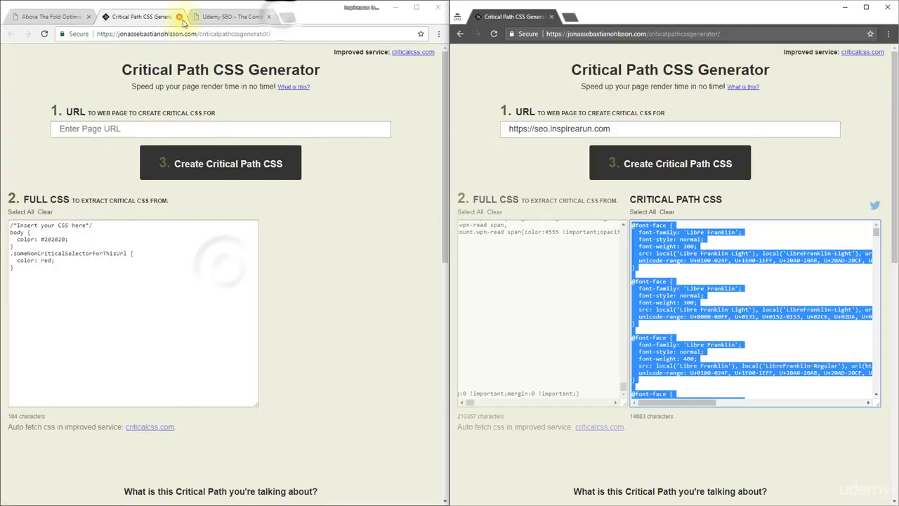
- Close the spare generator tab, paste the critical CSS into the plugin's Global Critical Path CSS editor, and save it
click(182, 16)
scroll(112, 193, down, 3)
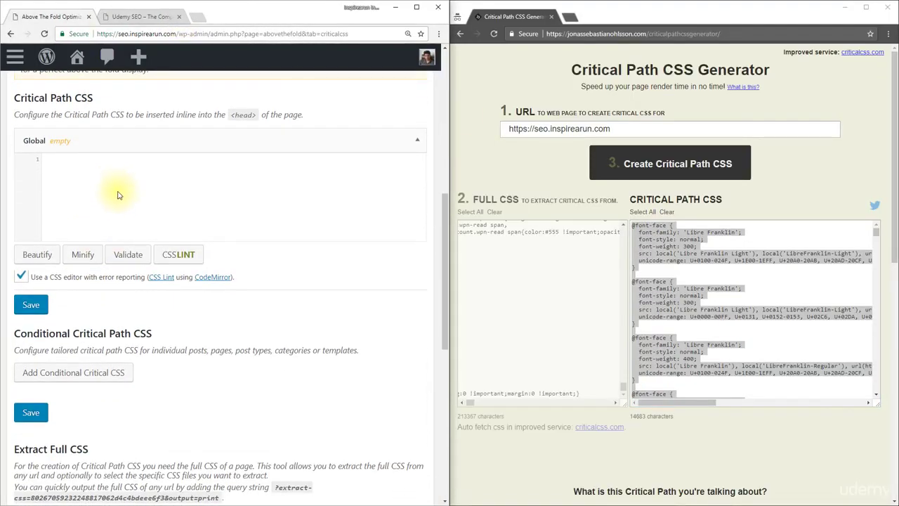
scroll(118, 196, up, 1)
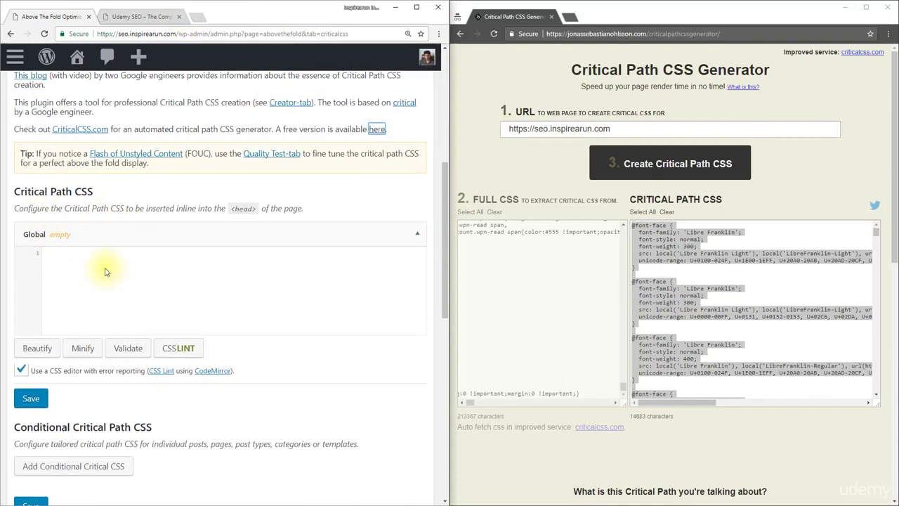
right_click(79, 261)
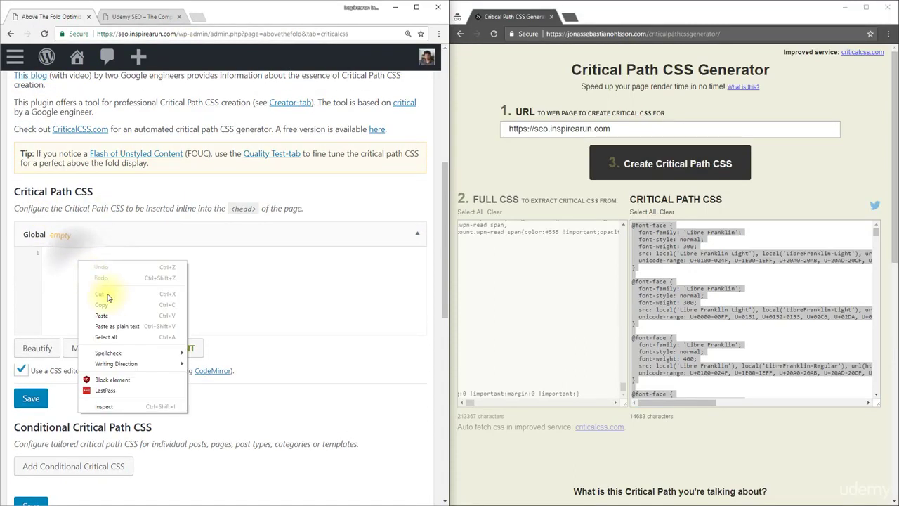
click(101, 315)
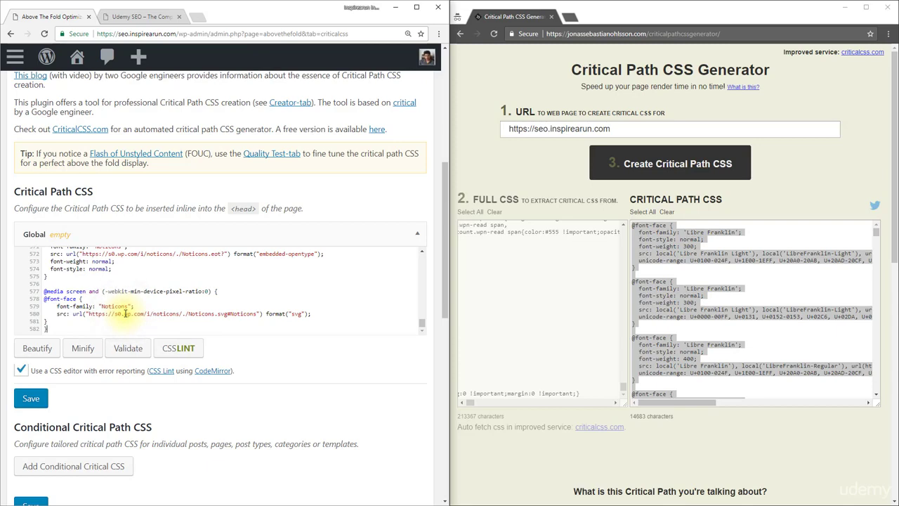
click(30, 401)
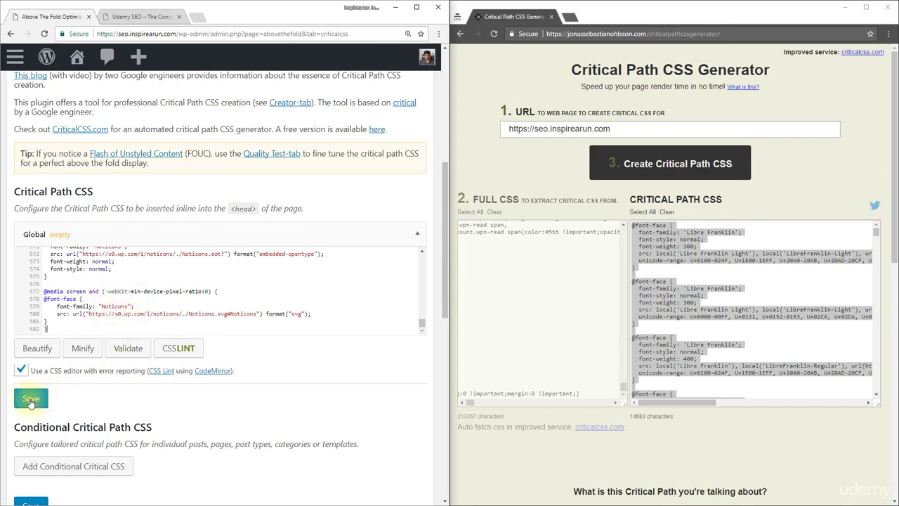
- Maximize the WordPress admin window and open the Installed Plugins page in a new tab
click(416, 7)
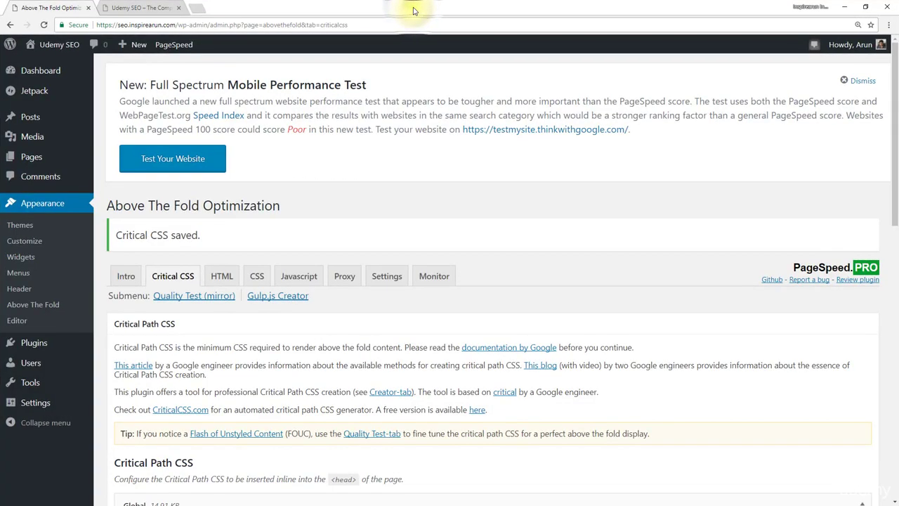
mouse_move(42, 343)
middle_click(116, 349)
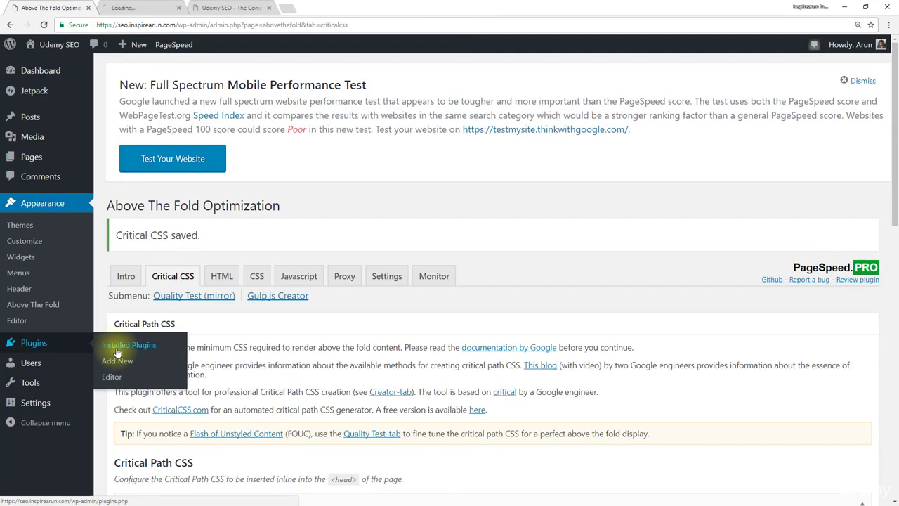
click(122, 8)
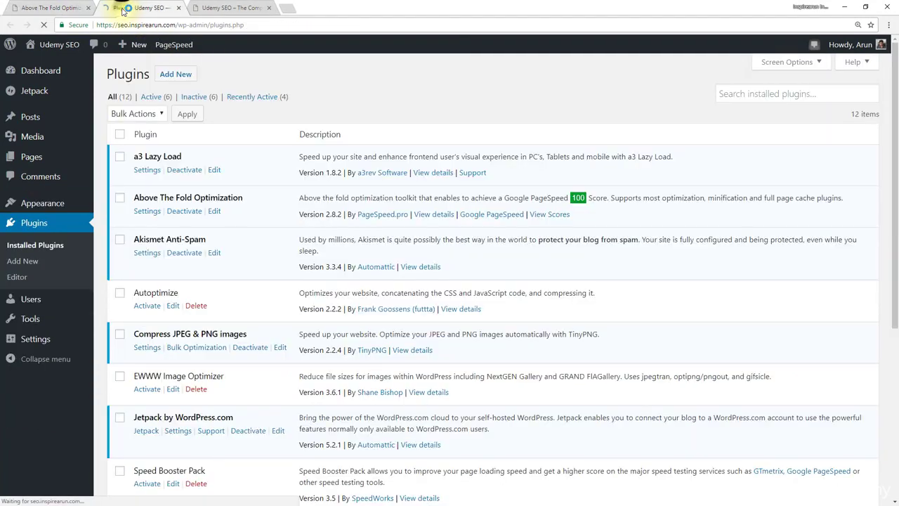
- Bulk activate the Autoptimize, Speed Booster Pack and W3 Total Cache plugins
click(120, 292)
scroll(212, 300, down, 3)
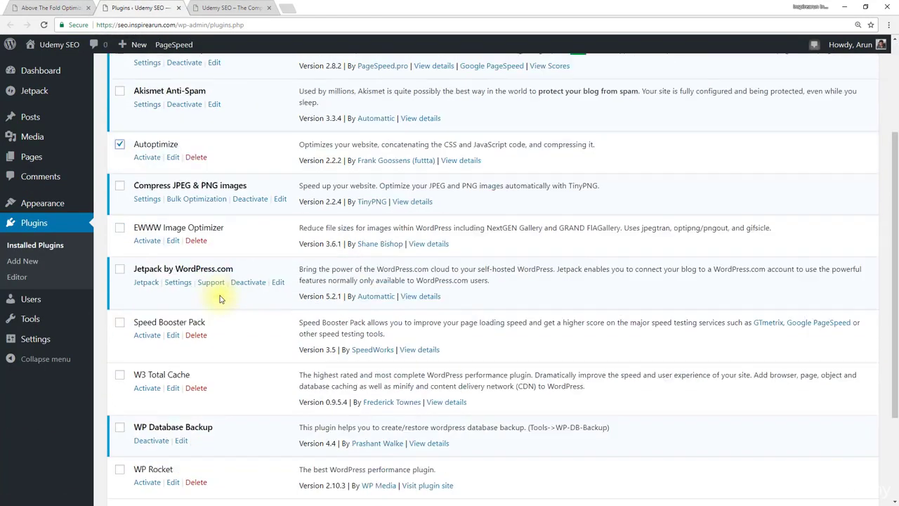
click(120, 284)
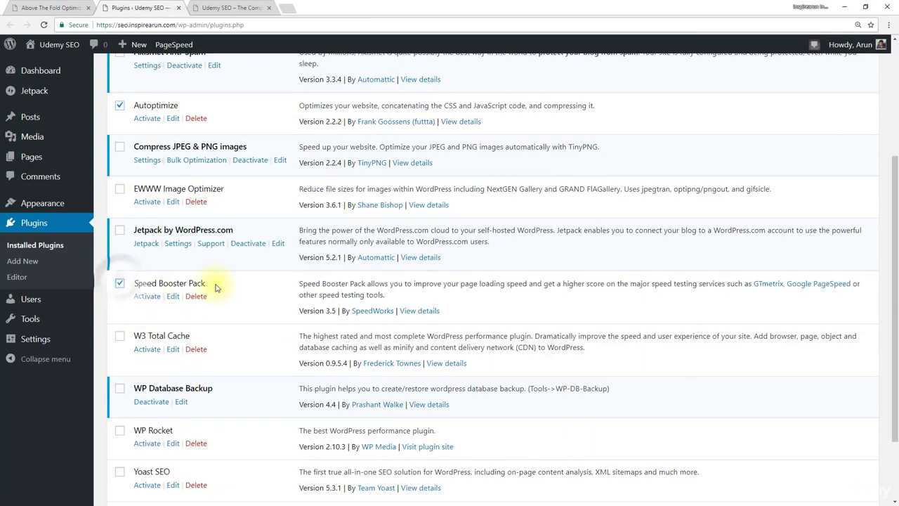
click(118, 335)
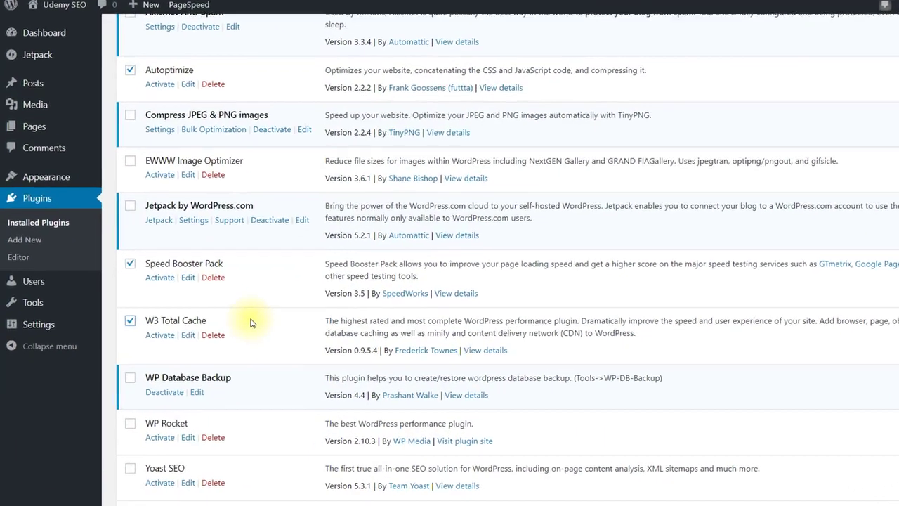
scroll(235, 336, down, 2)
click(156, 443)
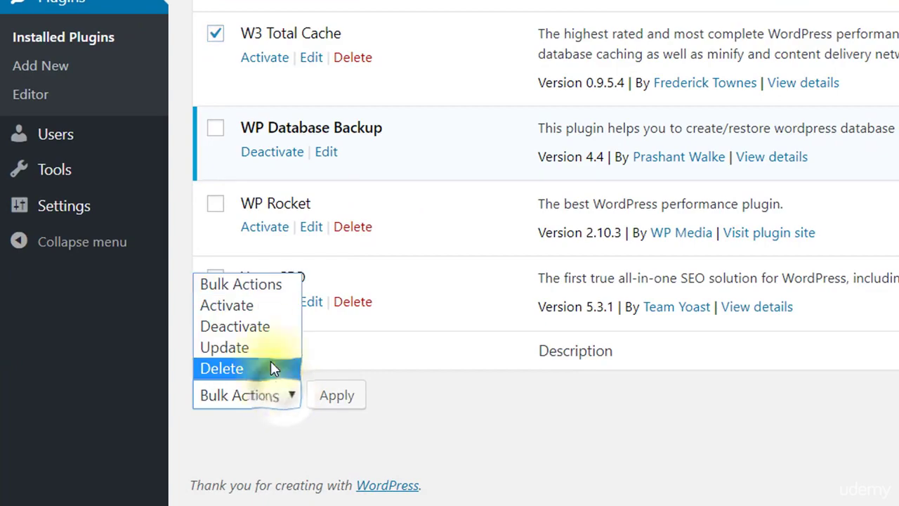
click(258, 305)
click(337, 395)
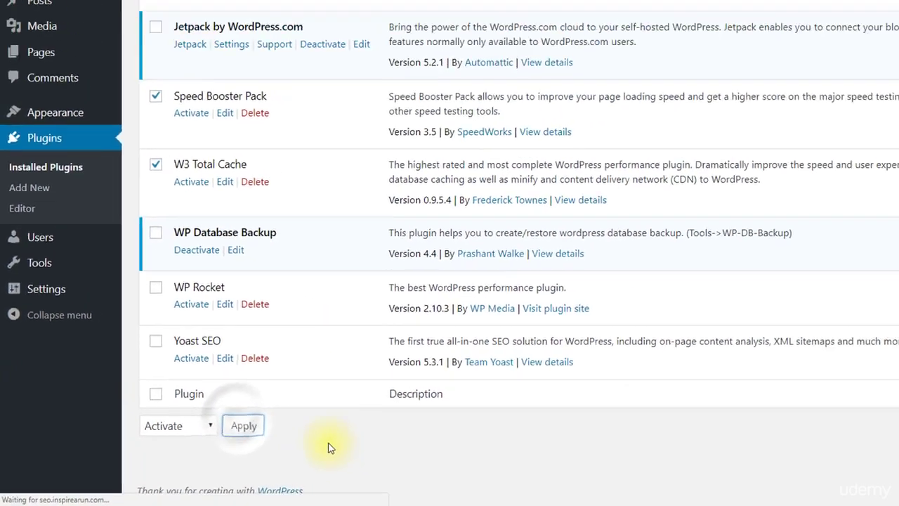
- Delete the Autoptimize cache and purge all W3 Total Cache caches
mouse_move(236, 44)
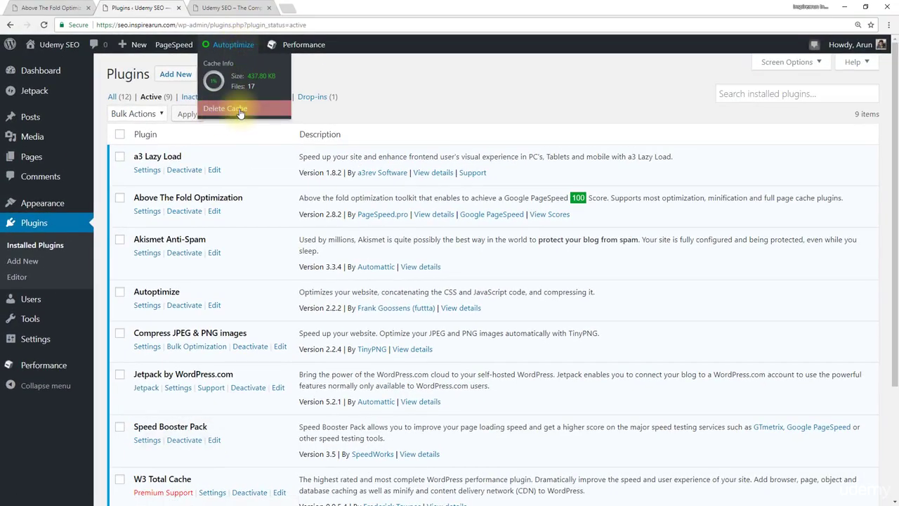
click(240, 110)
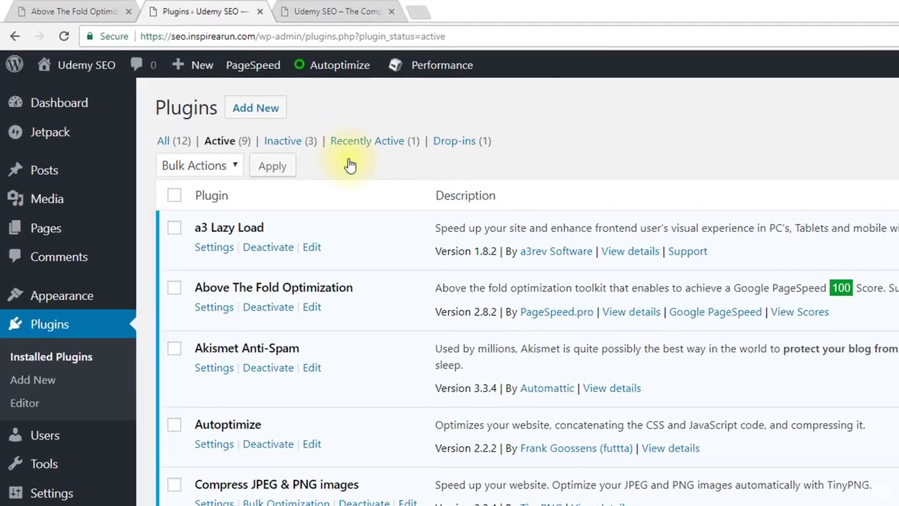
mouse_move(330, 51)
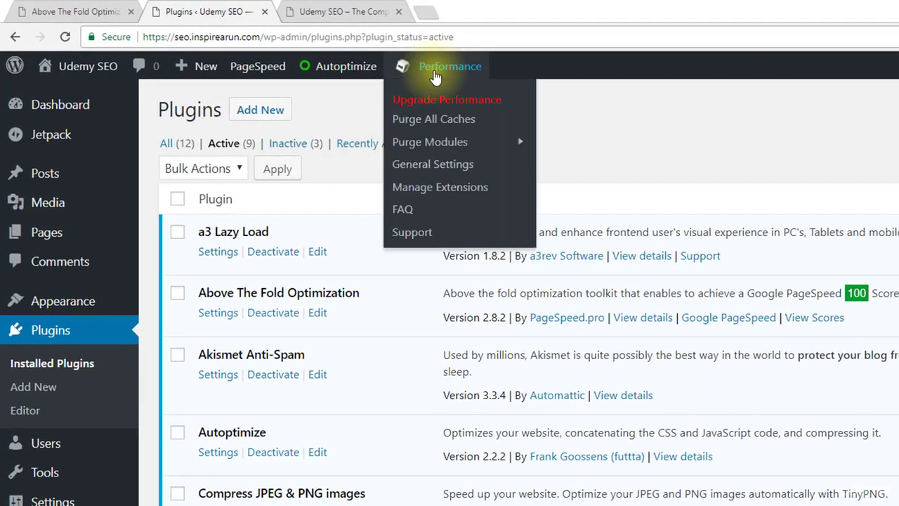
click(445, 121)
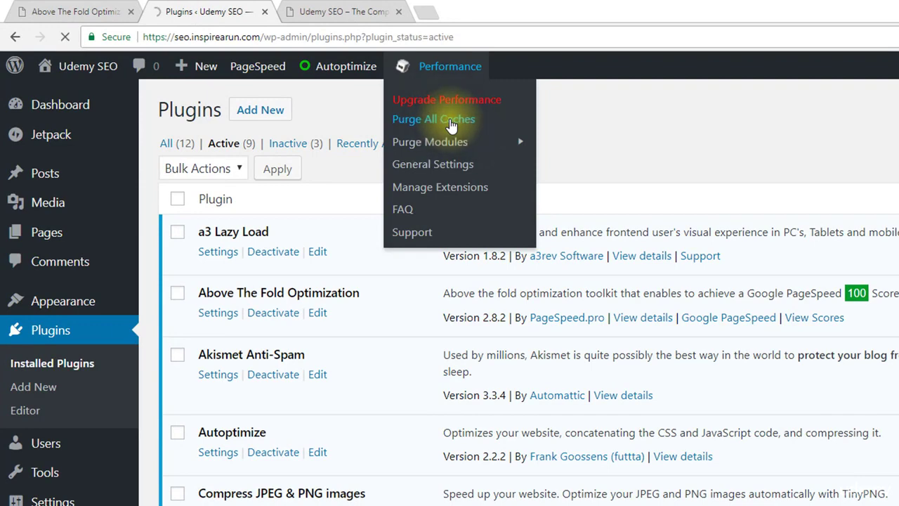
- Reload the site's home page and look through it down the page to check how it renders
click(325, 13)
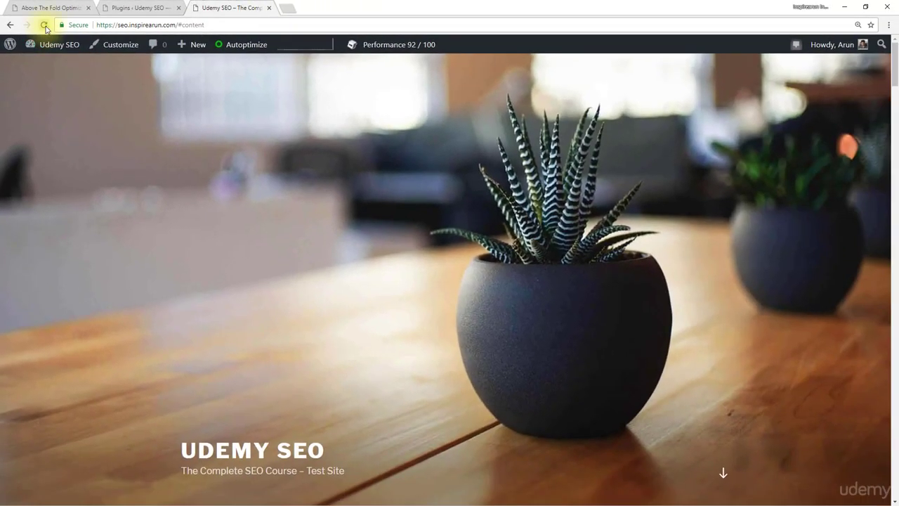
click(44, 26)
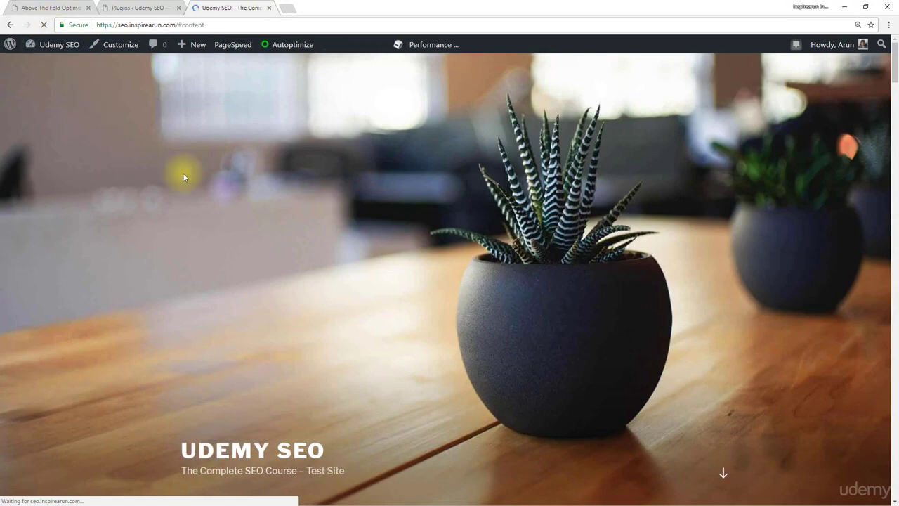
scroll(887, 119, down, 10)
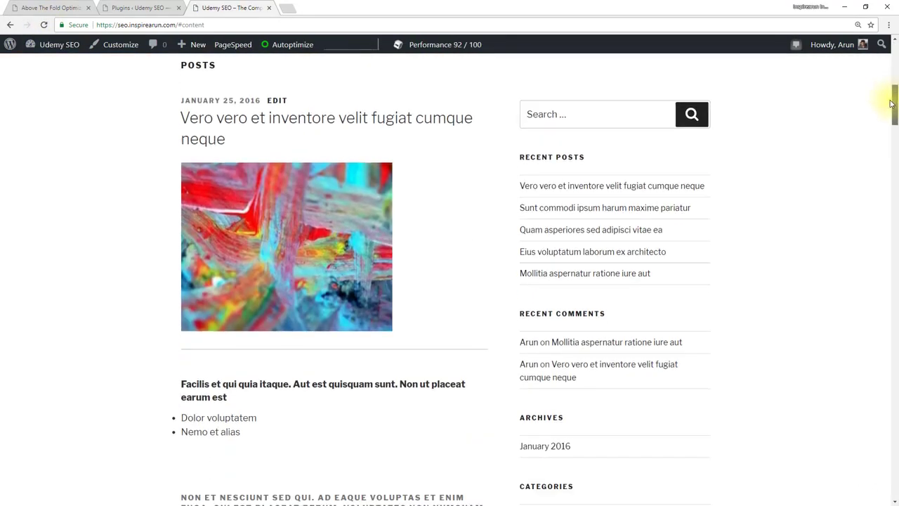
drag(887, 119, 850, 422)
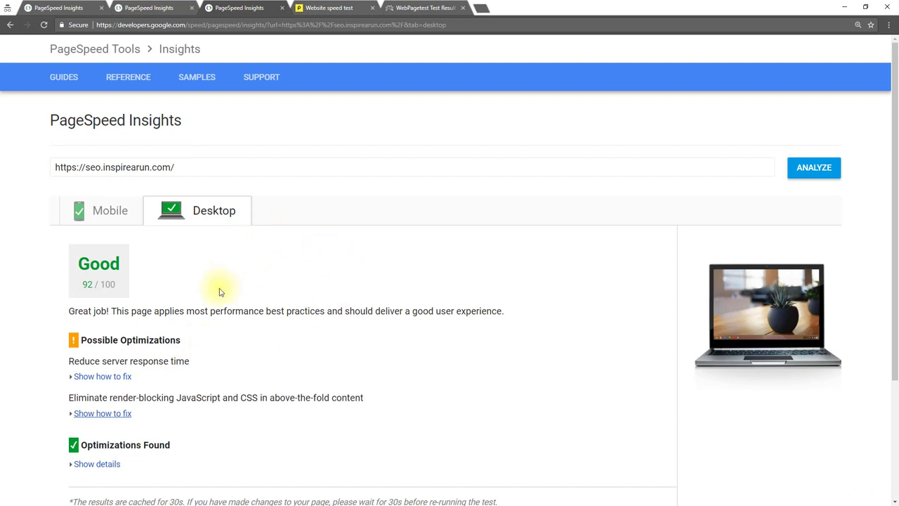
- Duplicate the desktop PageSpeed Insights results tab and show how to fix the render-blocking JavaScript and CSS
right_click(257, 11)
click(284, 44)
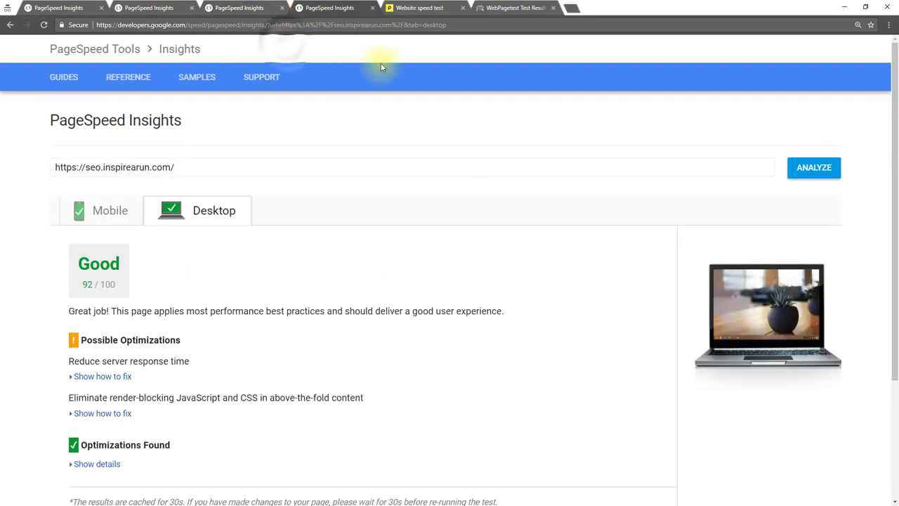
click(102, 413)
scroll(203, 397, down, 1)
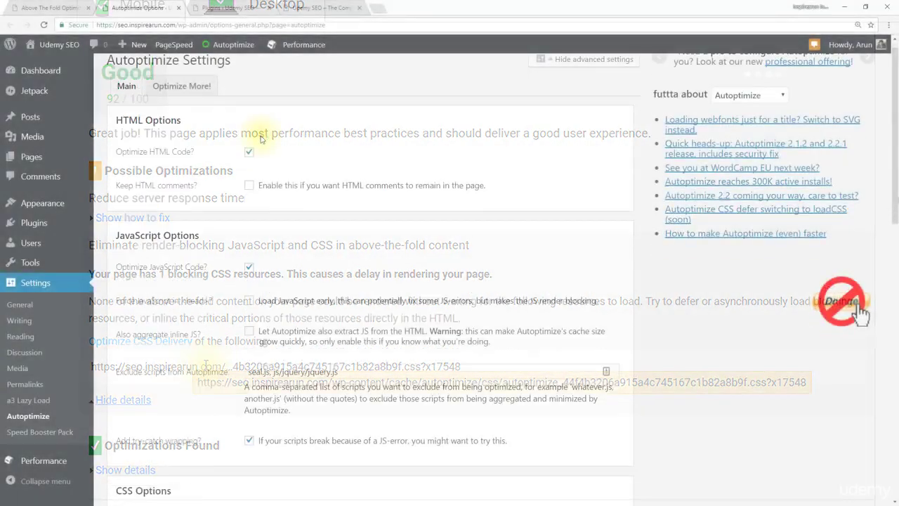
- Go through the Autoptimize CSS options, save the plugin's settings and empty its cache
scroll(260, 139, down, 10)
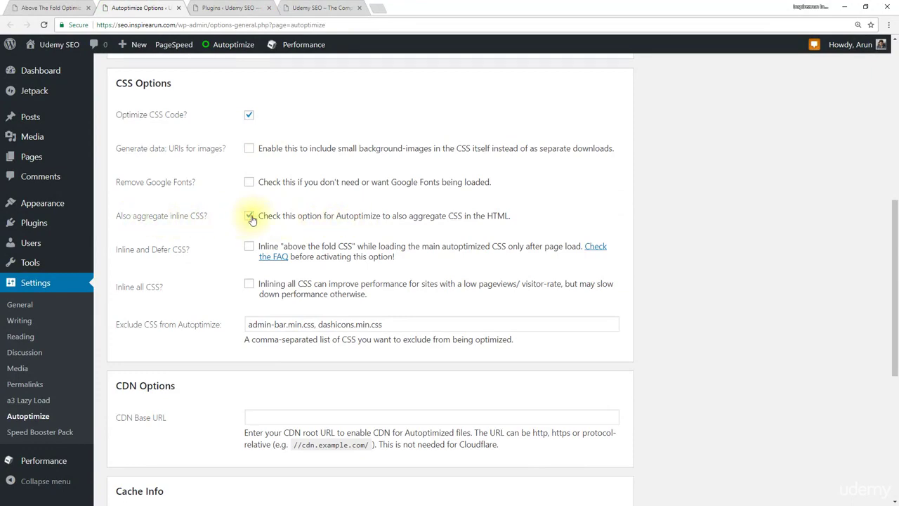
scroll(234, 229, down, 5)
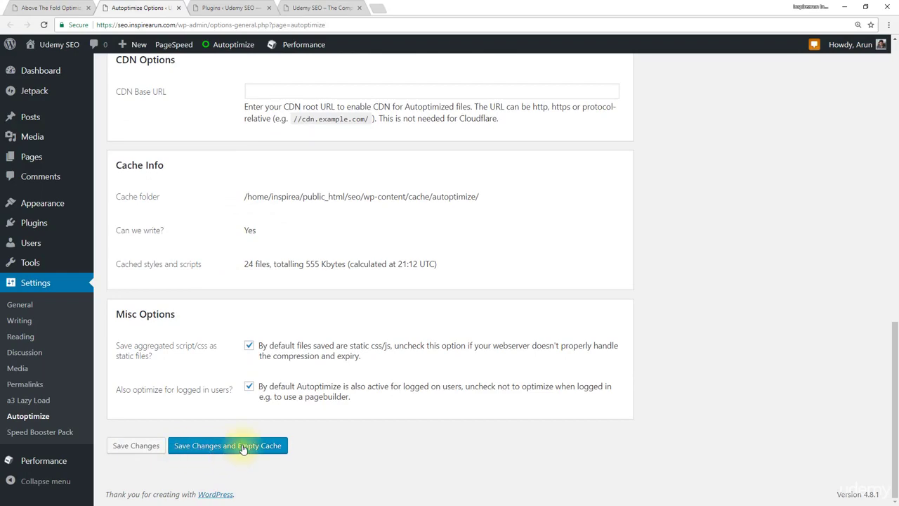
click(242, 447)
click(321, 8)
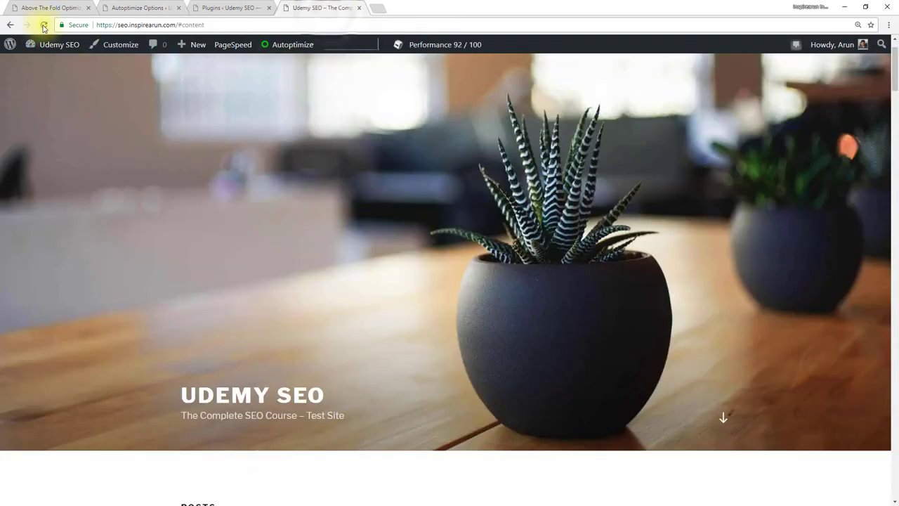
click(44, 25)
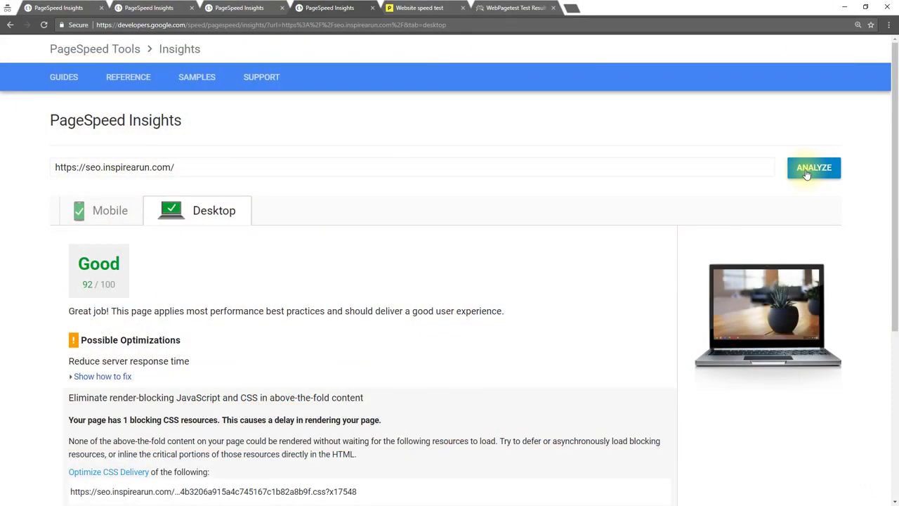
click(811, 169)
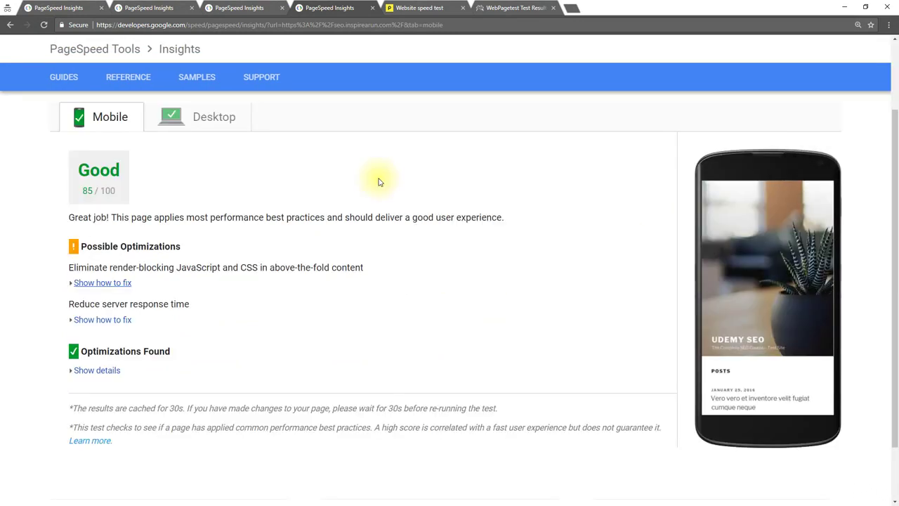
- View the desktop results, enable Optimize CSS Delivery in the WordPress Above The Fold Optimization plugin and save its CSS settings
click(211, 117)
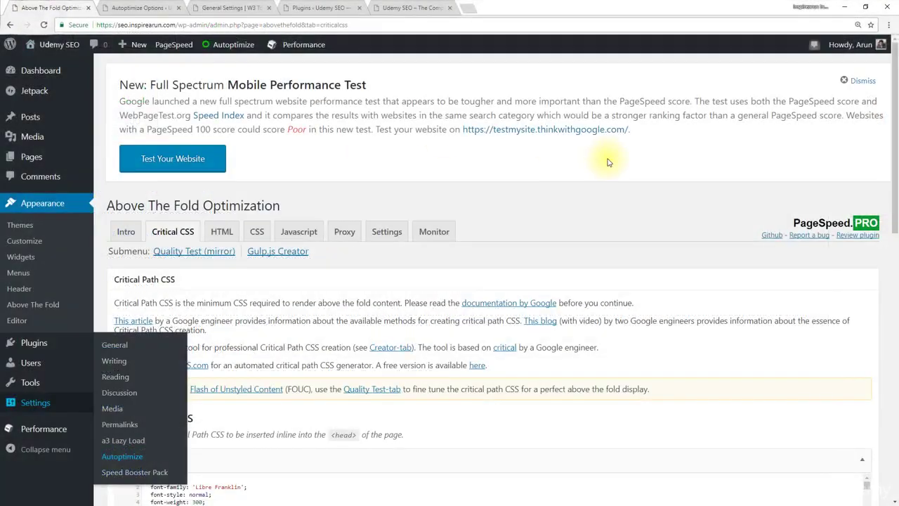
click(608, 163)
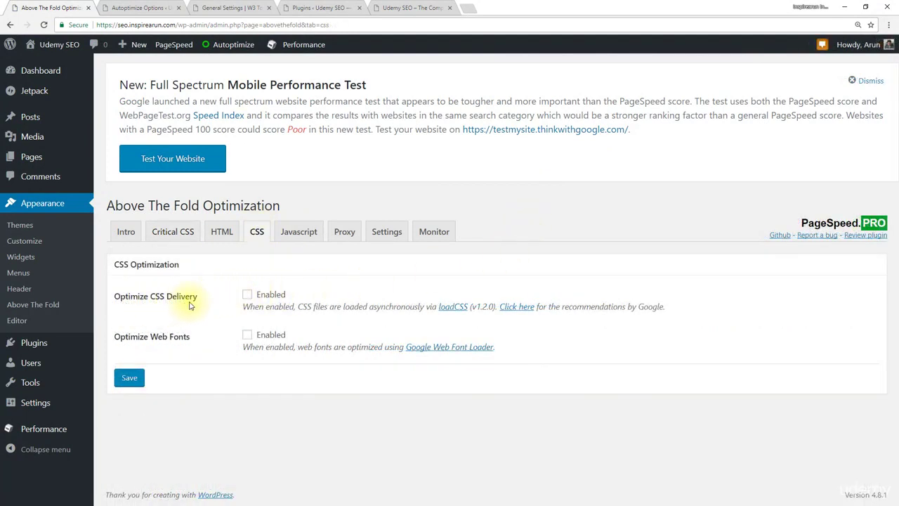
click(247, 295)
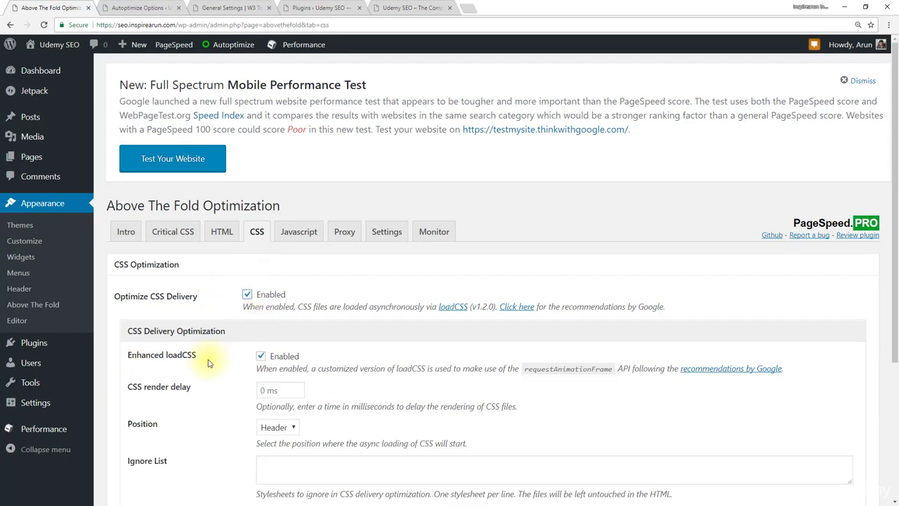
scroll(281, 344, down, 2)
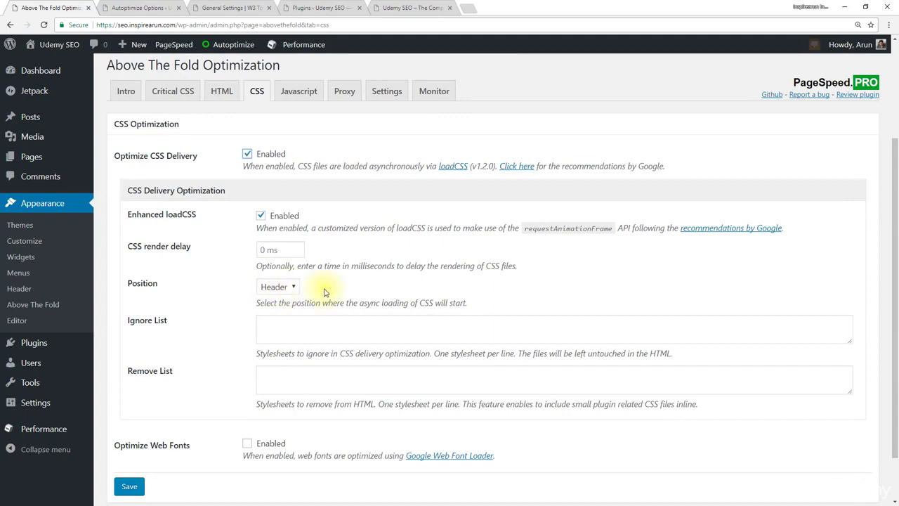
scroll(267, 316, down, 1)
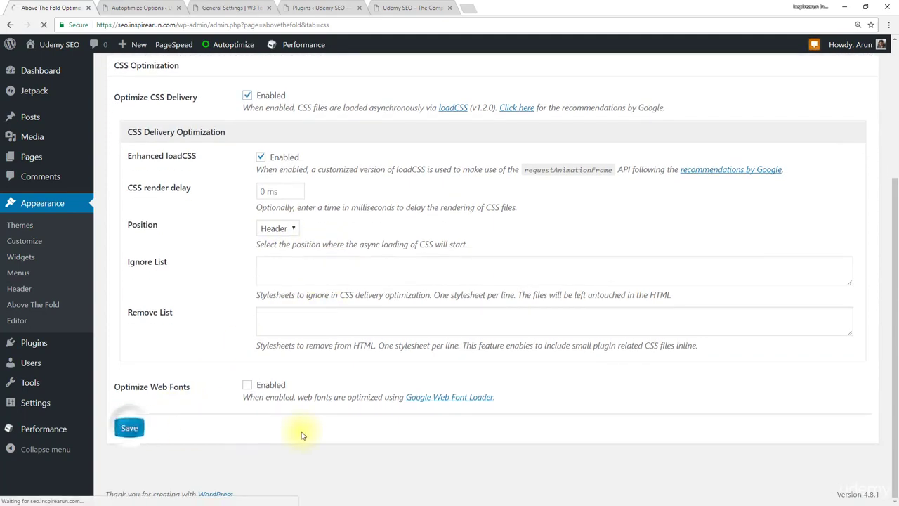
click(401, 8)
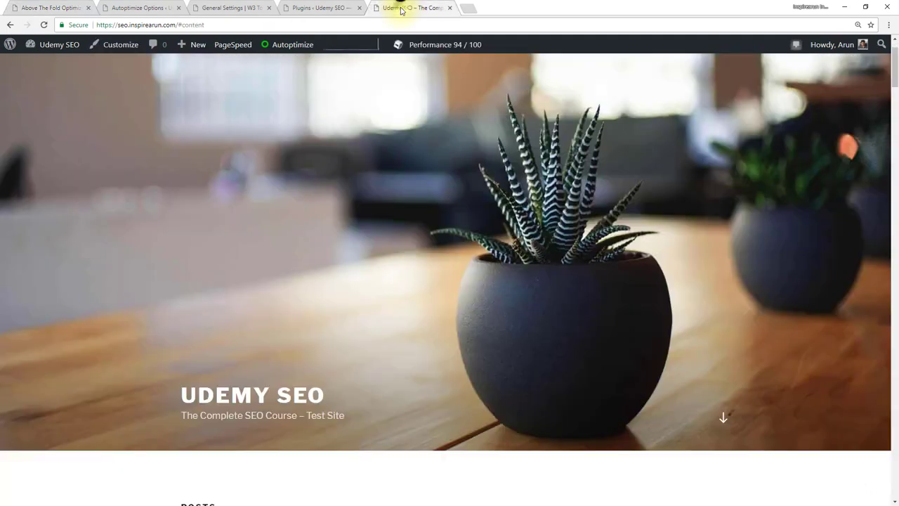
click(43, 24)
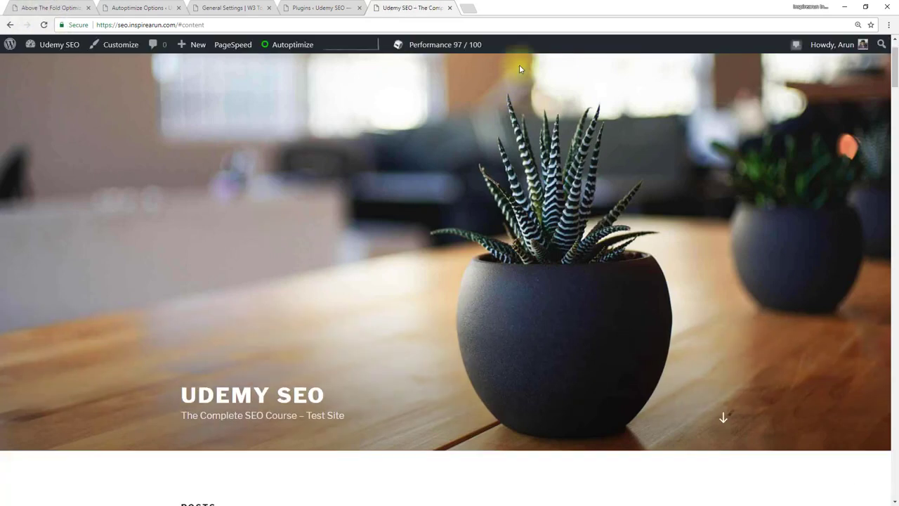
mouse_move(456, 49)
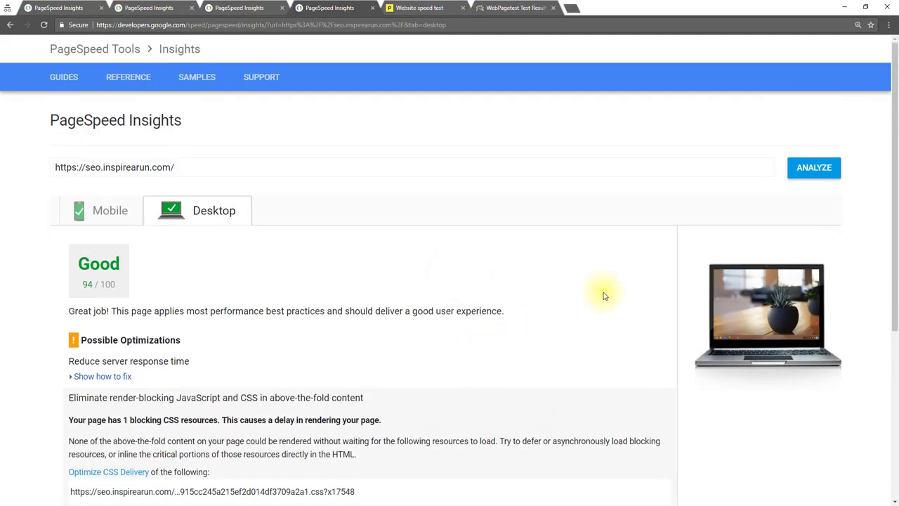
click(817, 172)
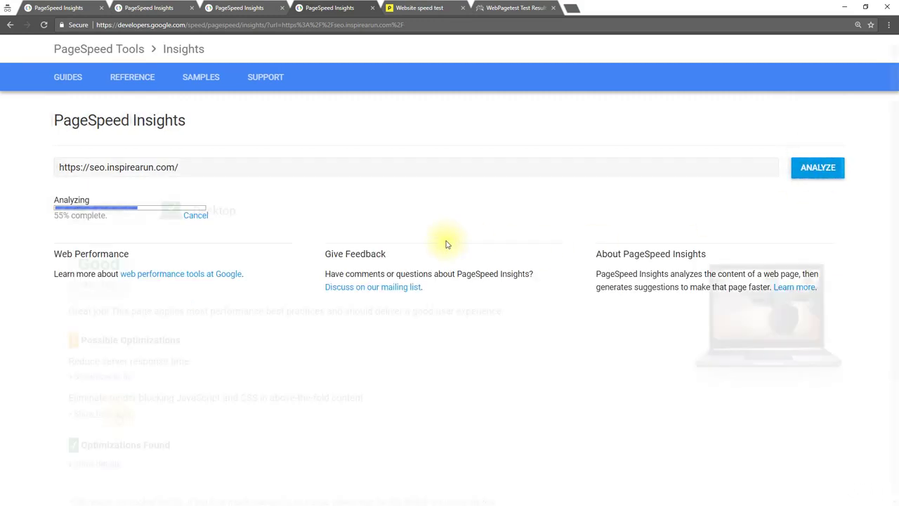
scroll(161, 390, down, 2)
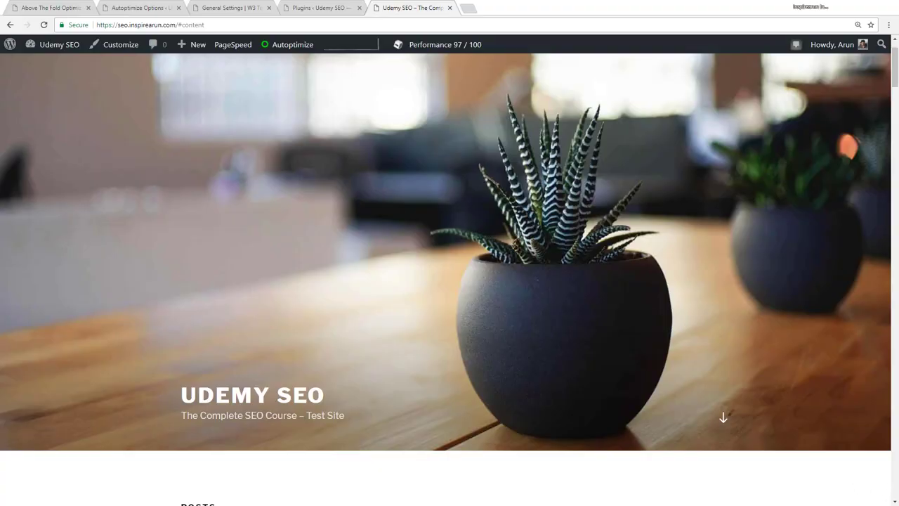
- Enable Proxy Scripts in the Above The Fold Optimization plugin, leaving its lists blank, and save the proxy settings
click(44, 9)
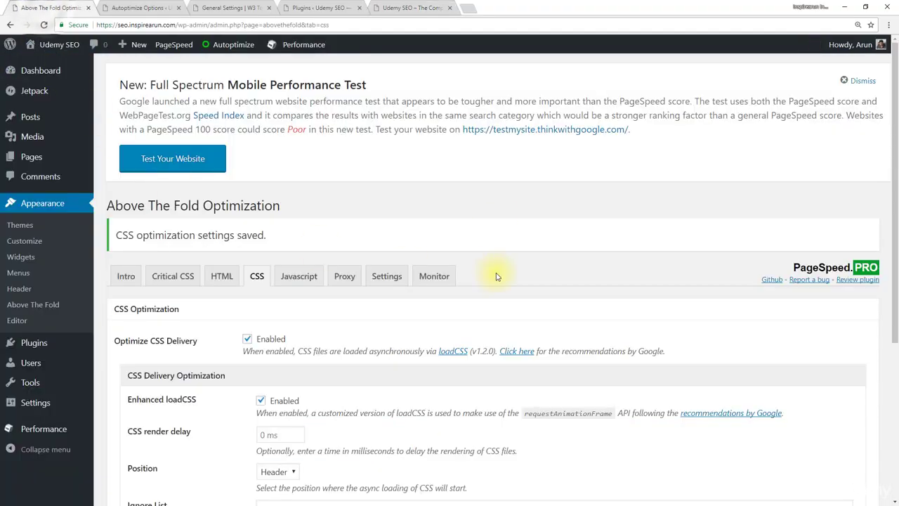
click(344, 276)
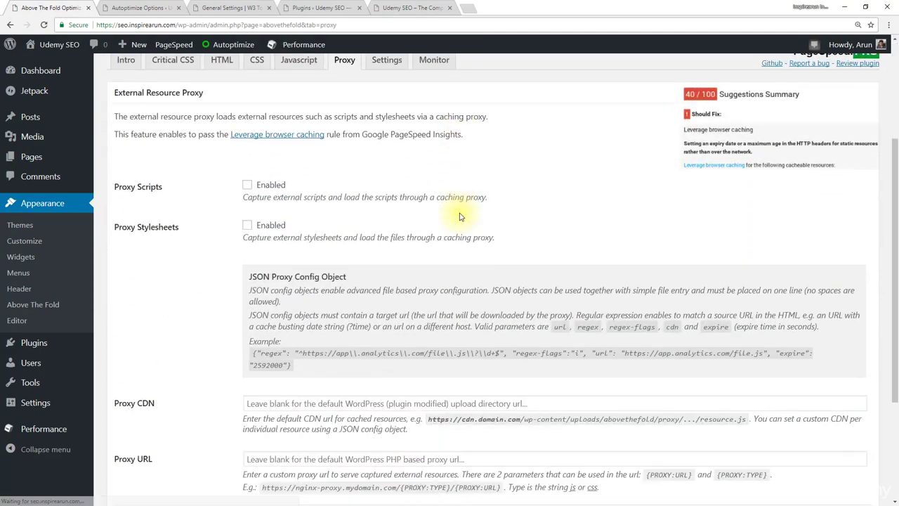
click(247, 171)
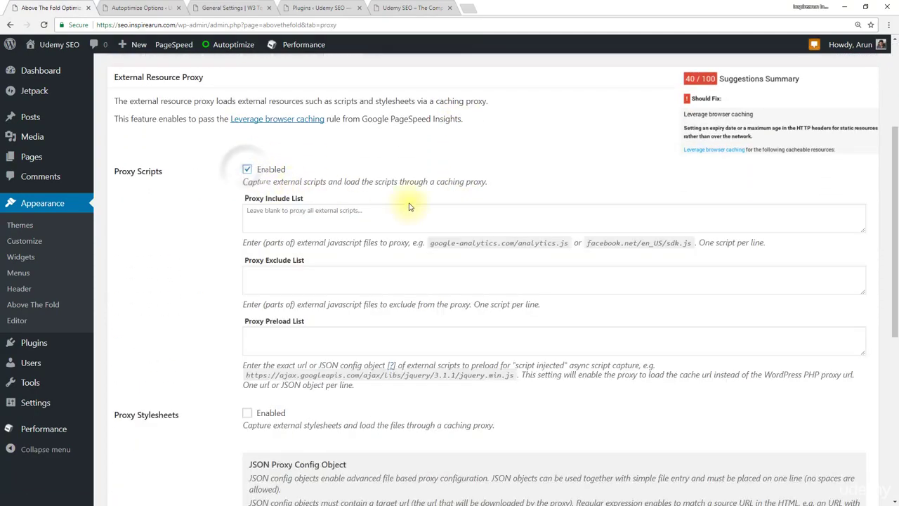
scroll(408, 203, down, 3)
scroll(409, 206, down, 2)
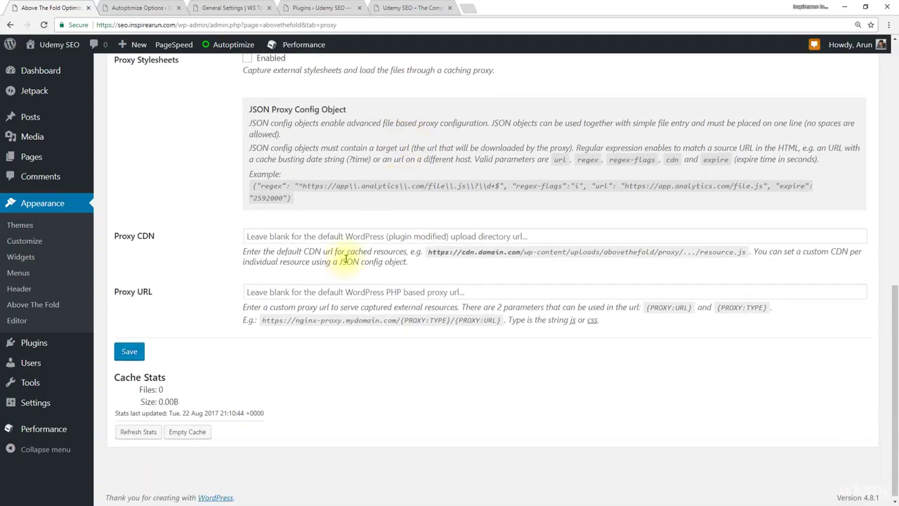
click(130, 348)
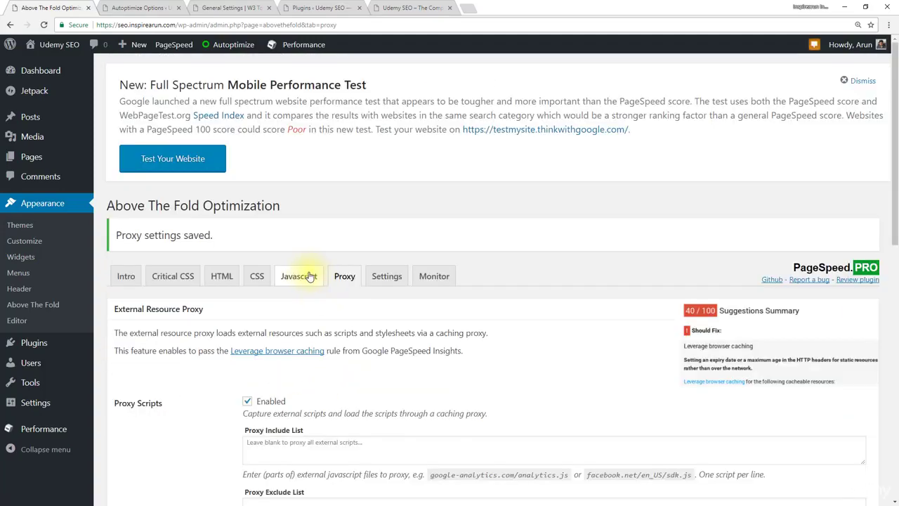
- Enable Optimize Javascript Loading with the little-loader + HTML5 Web Worker and Fetch API script loader, and save the Javascript settings
click(298, 276)
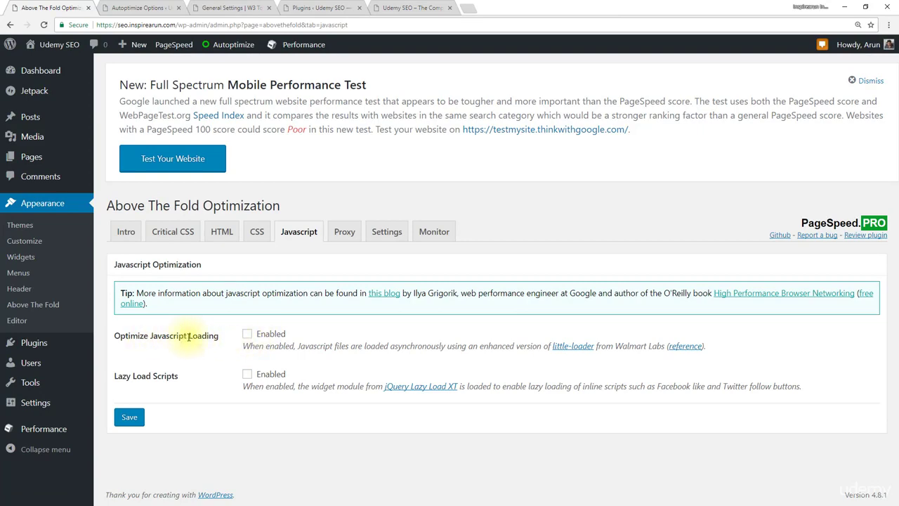
click(248, 335)
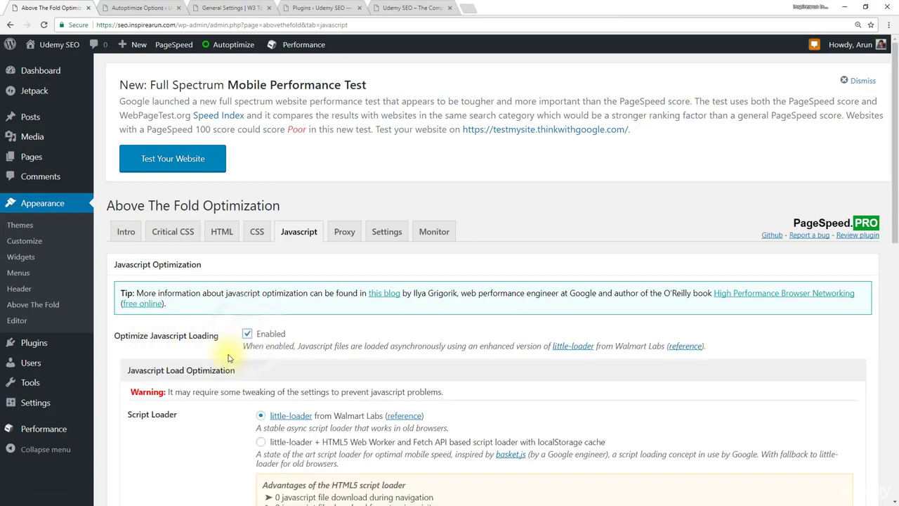
scroll(215, 330, down, 2)
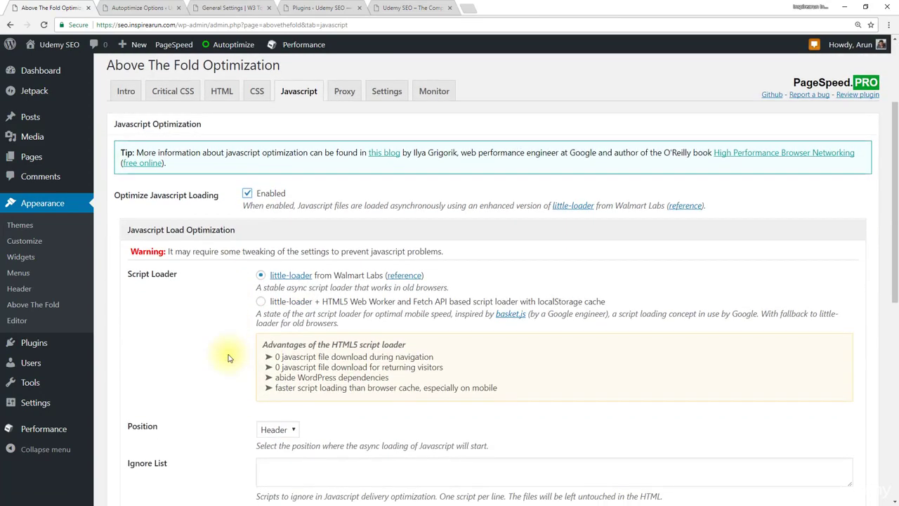
click(259, 303)
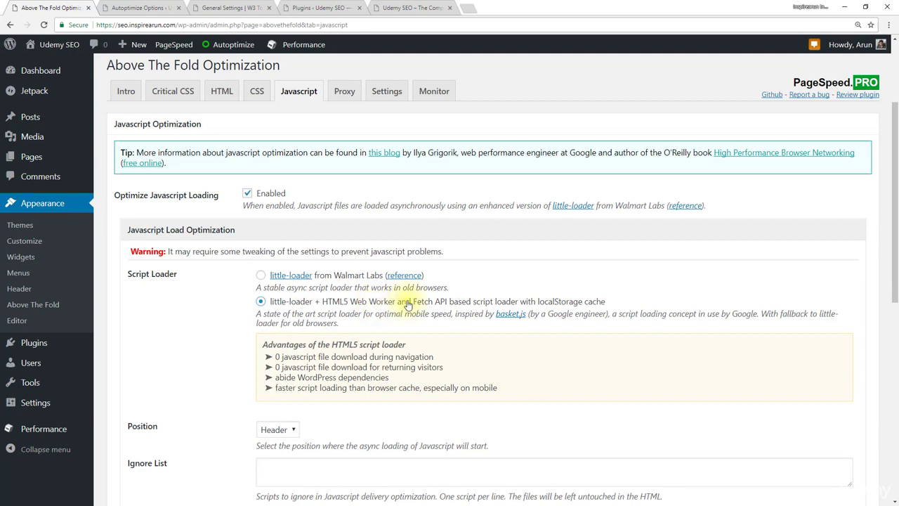
scroll(187, 322, down, 3)
scroll(225, 292, down, 2)
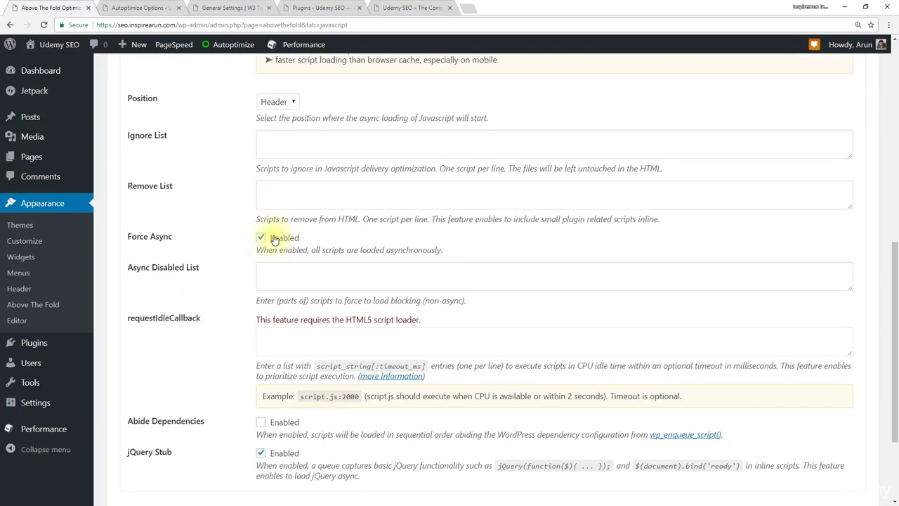
scroll(316, 243, down, 2)
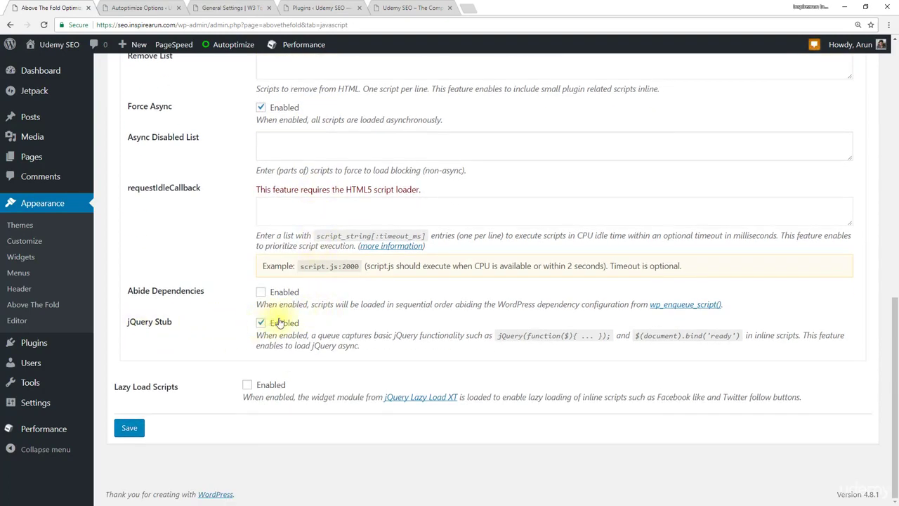
click(130, 427)
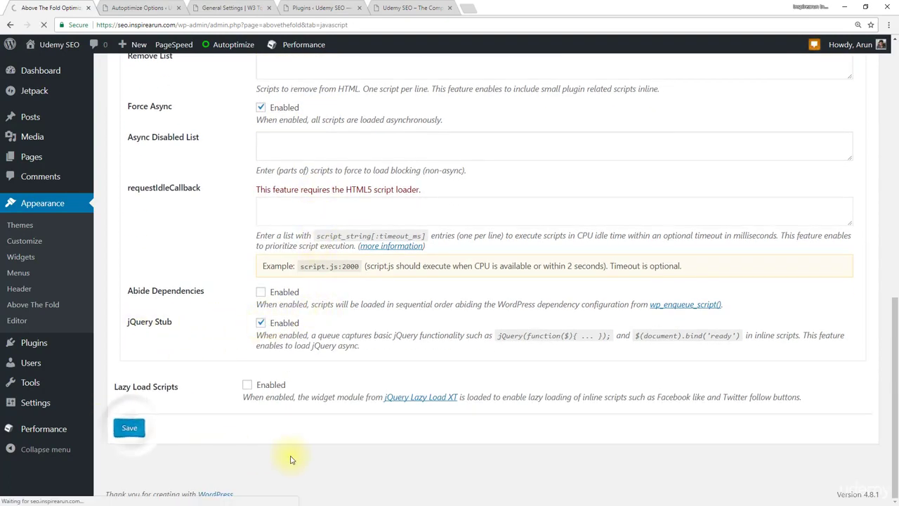
- Empty the Autoptimize cache and purge all caches of the Performance plugin
mouse_move(234, 45)
click(231, 112)
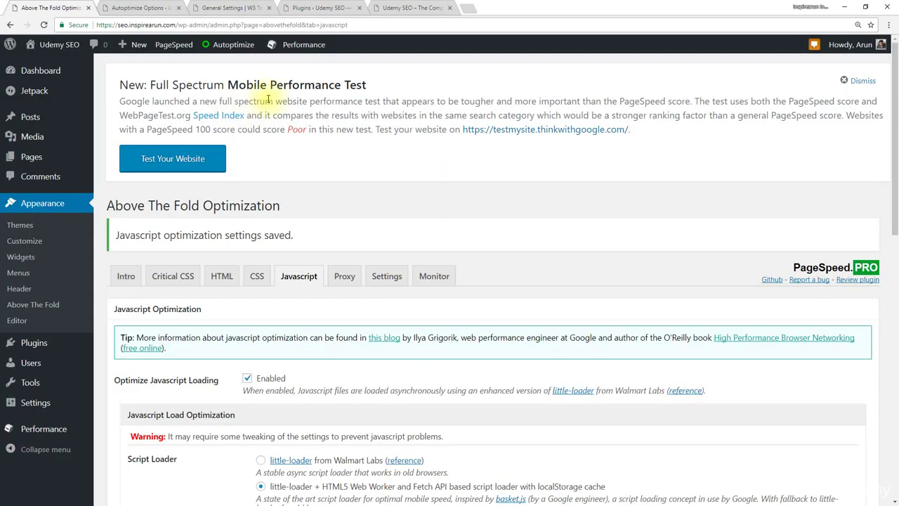
mouse_move(309, 44)
click(304, 81)
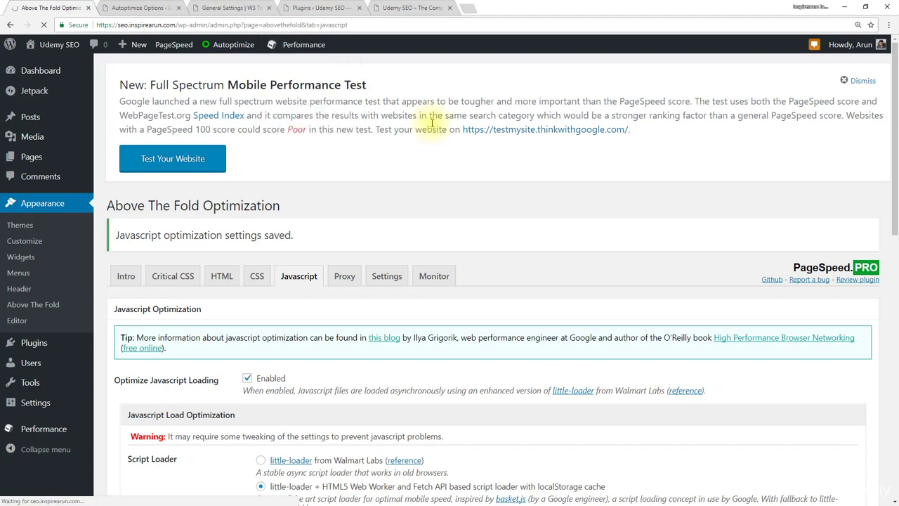
- Reload the site's home page and look down through its posts to check how they render
key(ctrl+5)
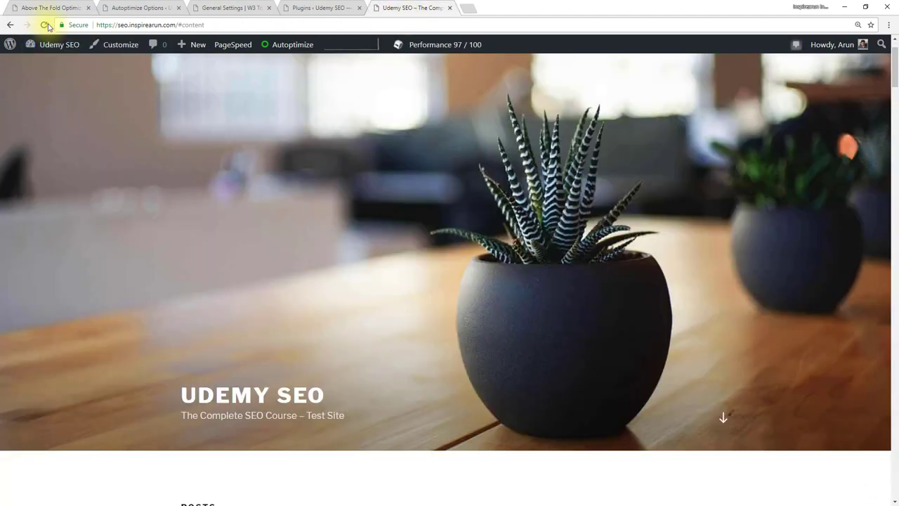
click(66, 44)
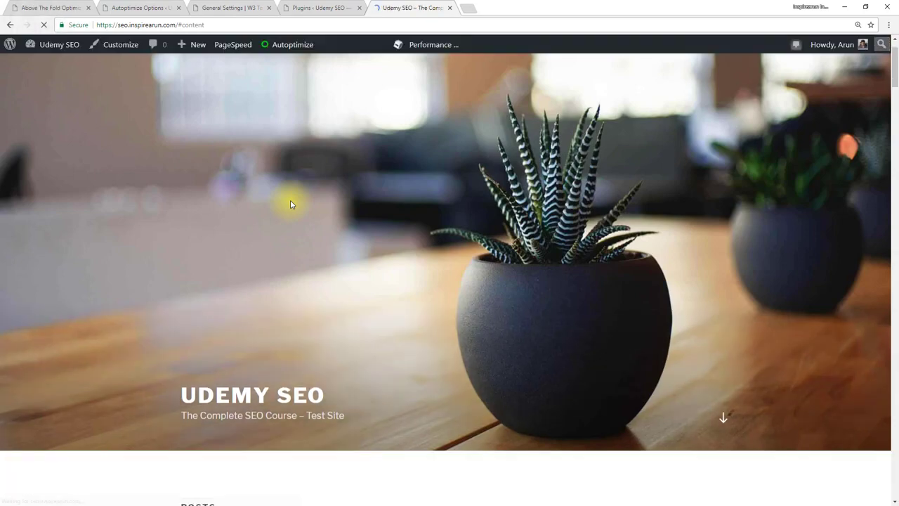
scroll(305, 206, down, 10)
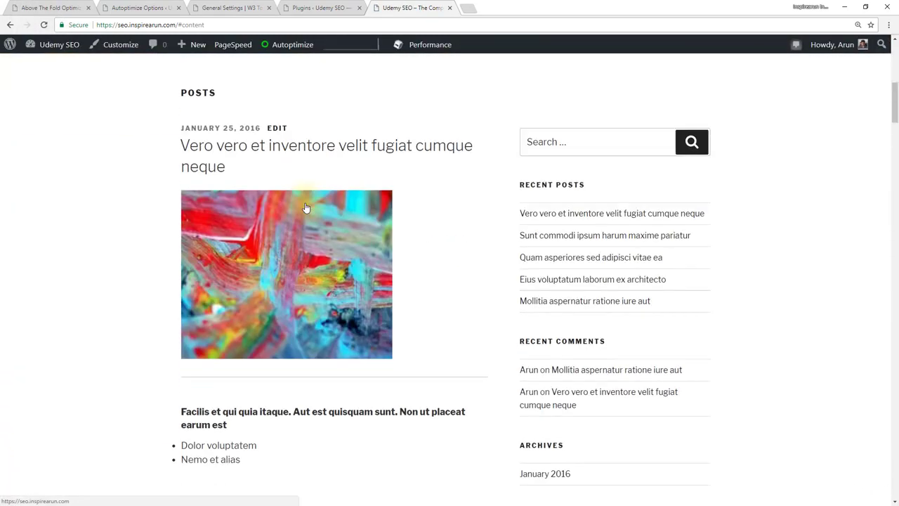
scroll(305, 203, down, 15)
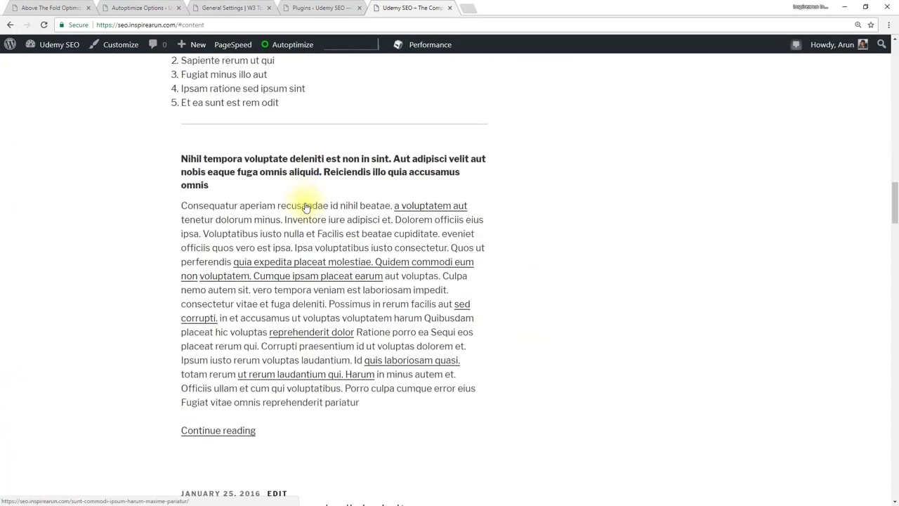
scroll(304, 202, down, 5)
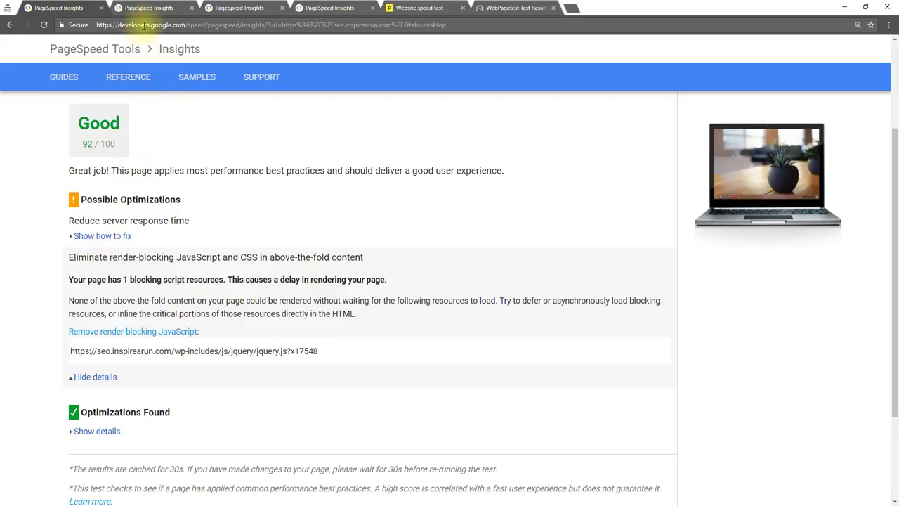
scroll(457, 215, up, 3)
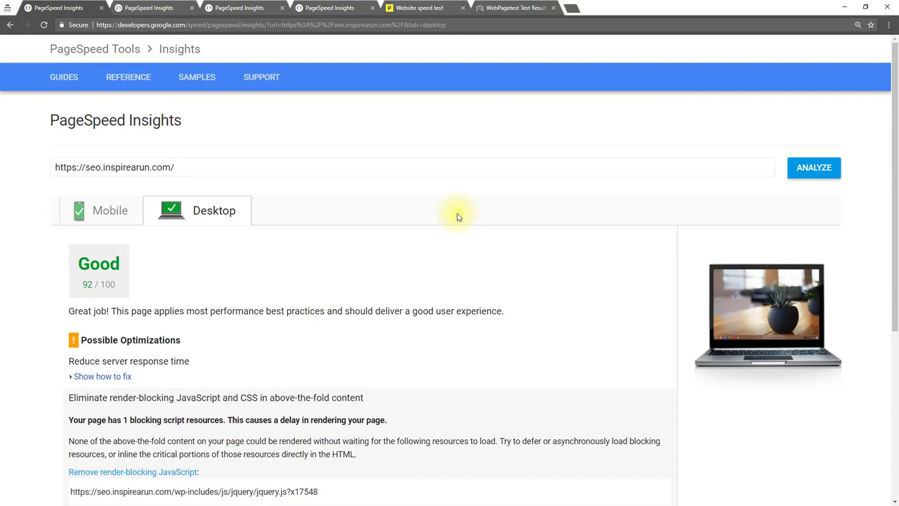
click(797, 167)
drag(54, 190, 180, 193)
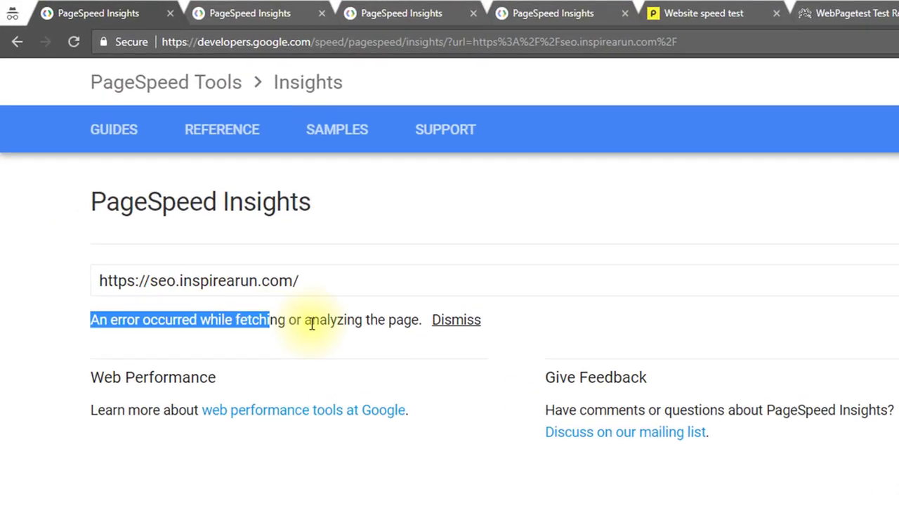
drag(311, 324, 399, 345)
click(389, 349)
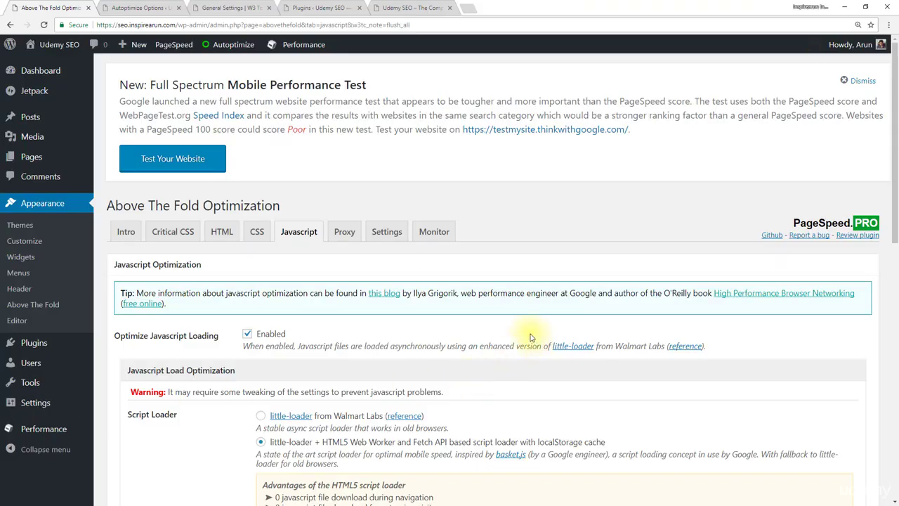
- Disable Force Async and jQuery Stub in Above The Fold Optimization's Javascript settings and save them
scroll(531, 334, down, 5)
scroll(532, 335, down, 3)
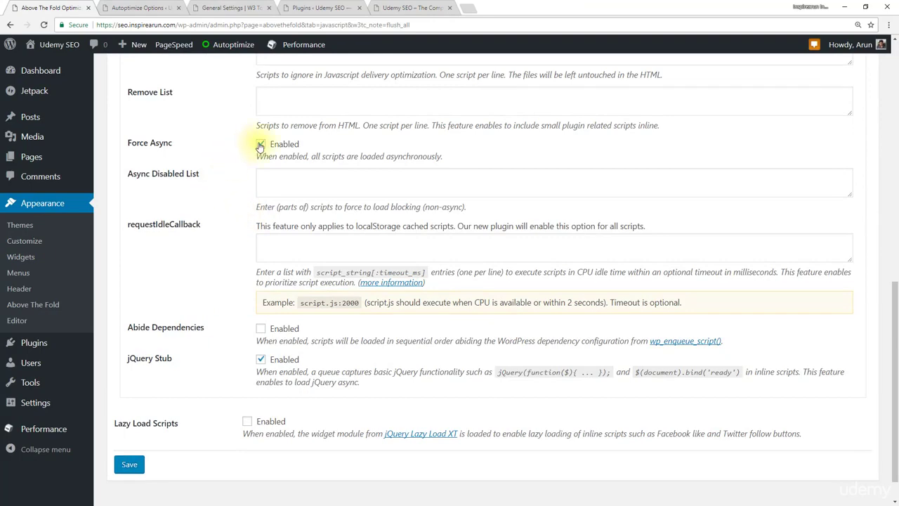
click(260, 145)
scroll(251, 293, down, 2)
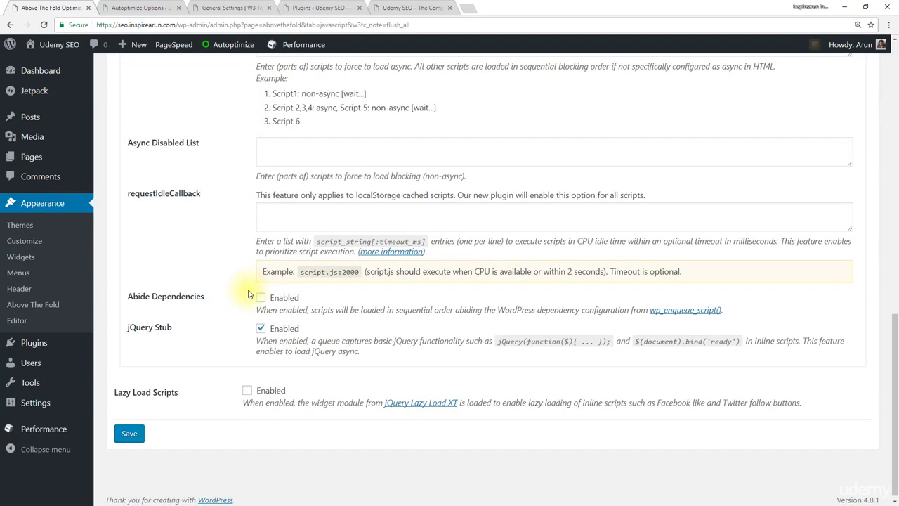
click(261, 329)
click(129, 433)
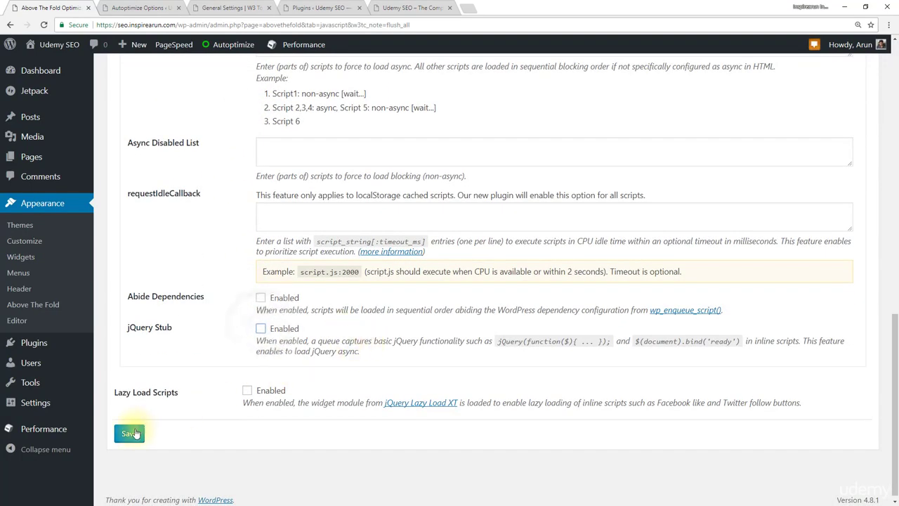
- Reload the site's home page to check how it renders with the saved Javascript settings
click(411, 8)
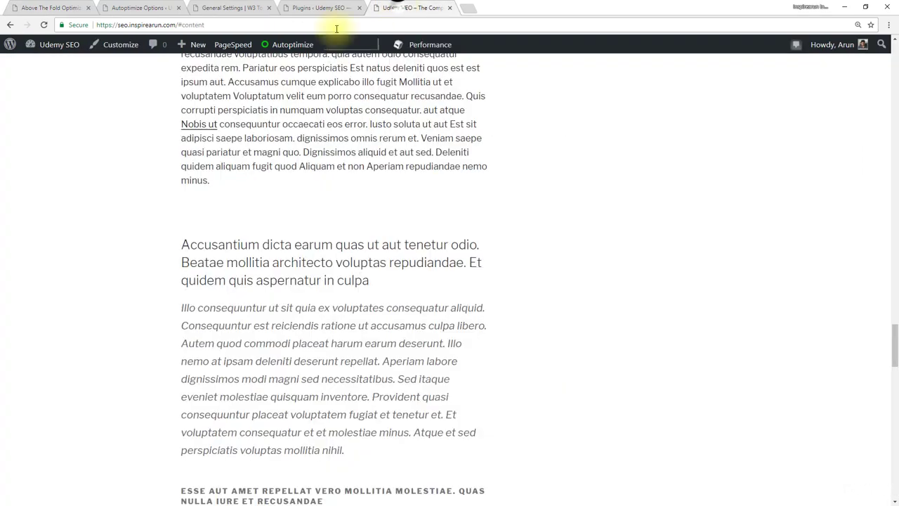
click(44, 25)
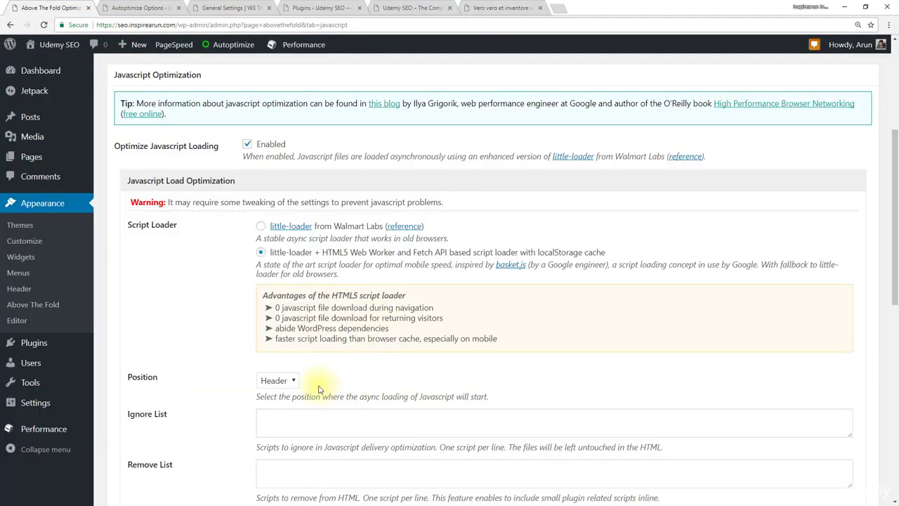
- Set the position where async Javascript loading starts to Footer in the Javascript optimization settings and save them
scroll(323, 382, down, 2)
click(291, 243)
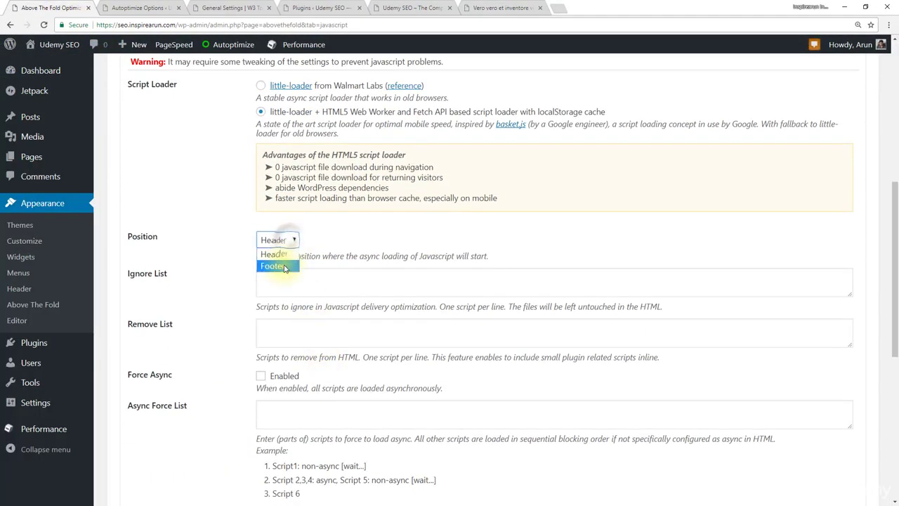
click(275, 264)
scroll(226, 398, down, 6)
scroll(226, 398, down, 1)
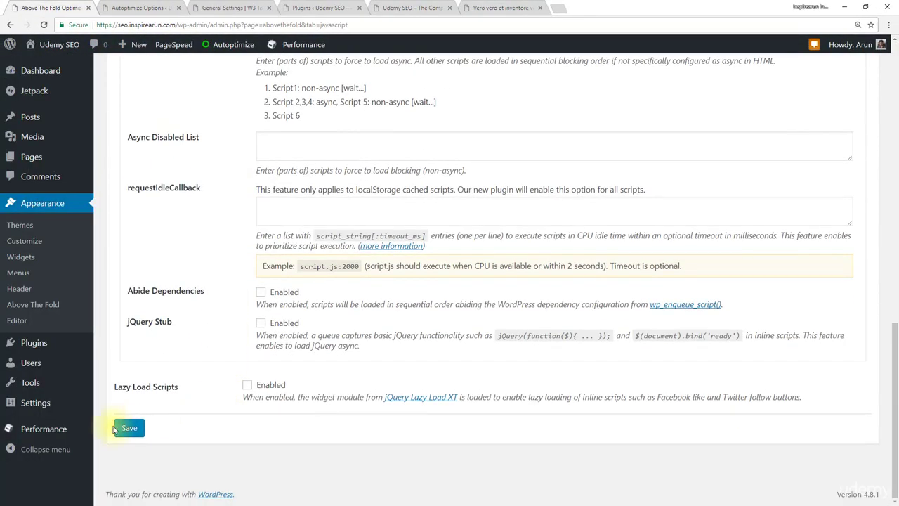
click(129, 427)
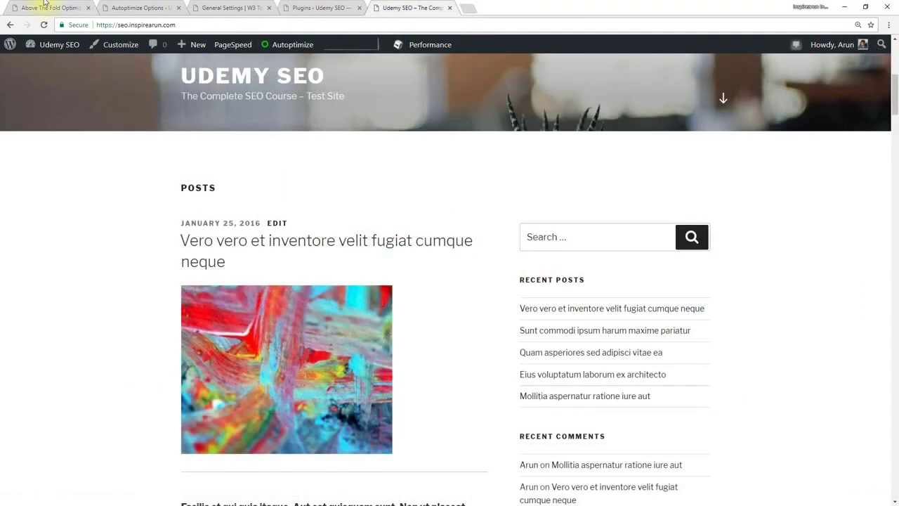
- Choose little-loader from Walmart Labs as the script loader, set the async loading position to Header and save the Javascript settings
click(49, 8)
scroll(361, 365, down, 4)
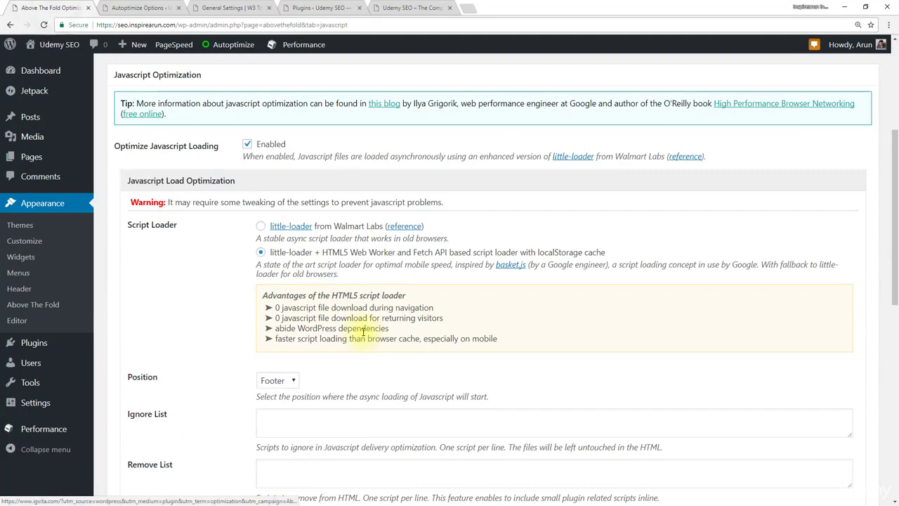
click(260, 226)
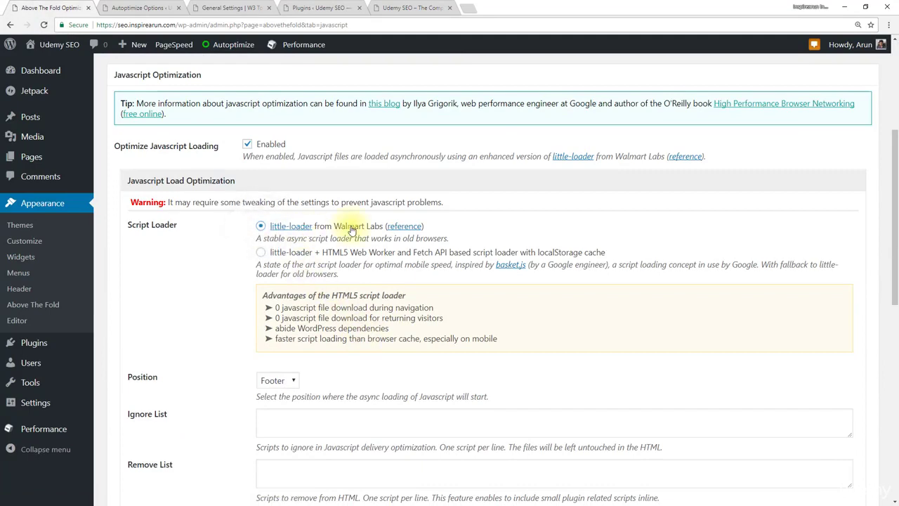
scroll(375, 294, down, 7)
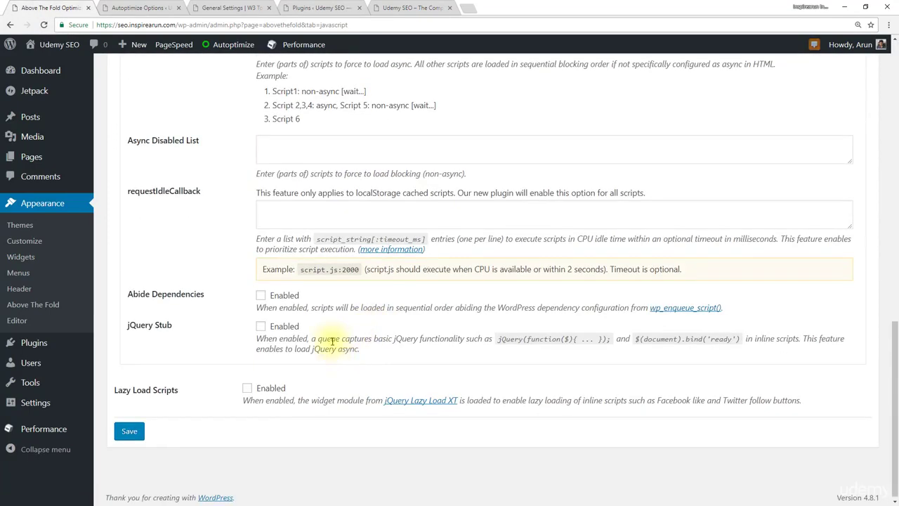
scroll(331, 337, up, 2)
scroll(291, 179, up, 3)
click(279, 193)
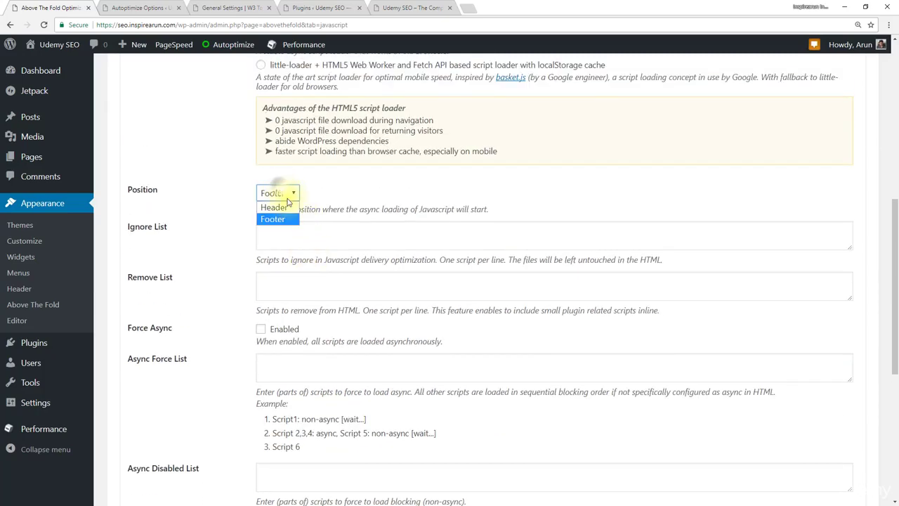
click(288, 206)
scroll(291, 289, down, 5)
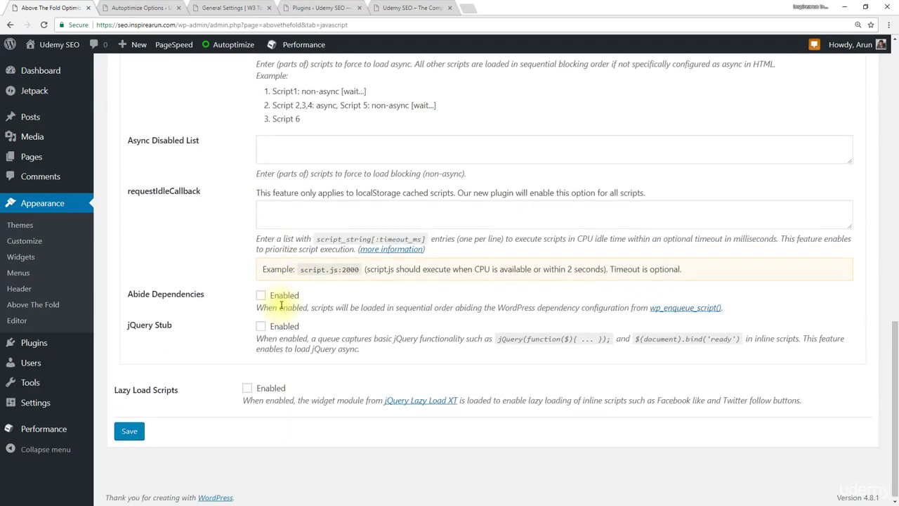
click(133, 429)
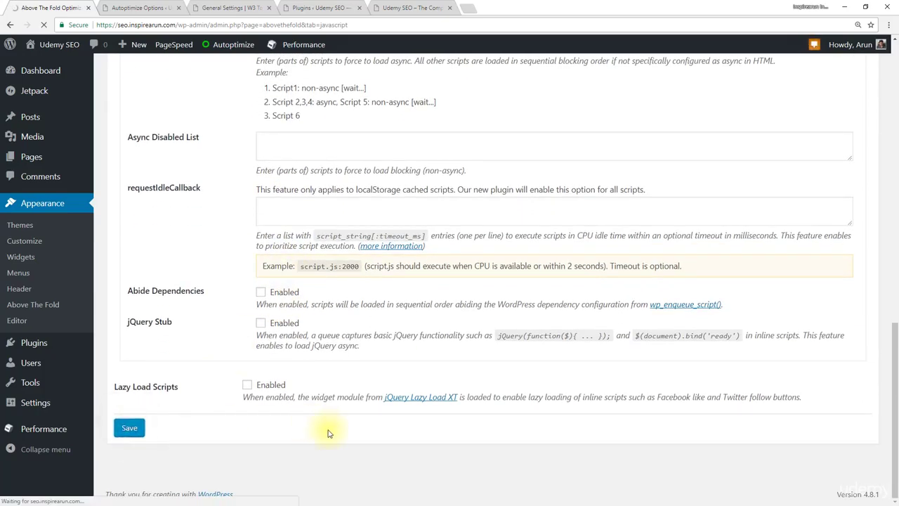
- Reload the site's home page and purge all caches of the Performance plugin from there
key(ctrl+5)
click(43, 25)
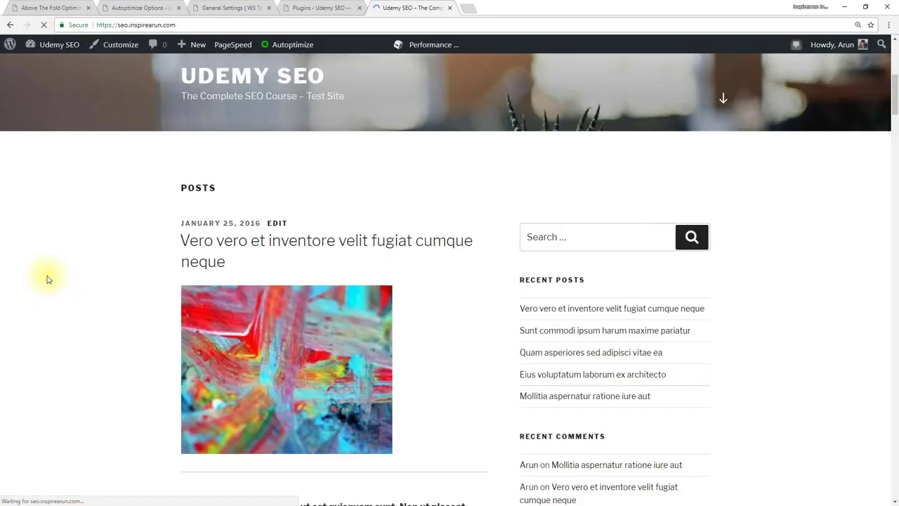
mouse_move(427, 44)
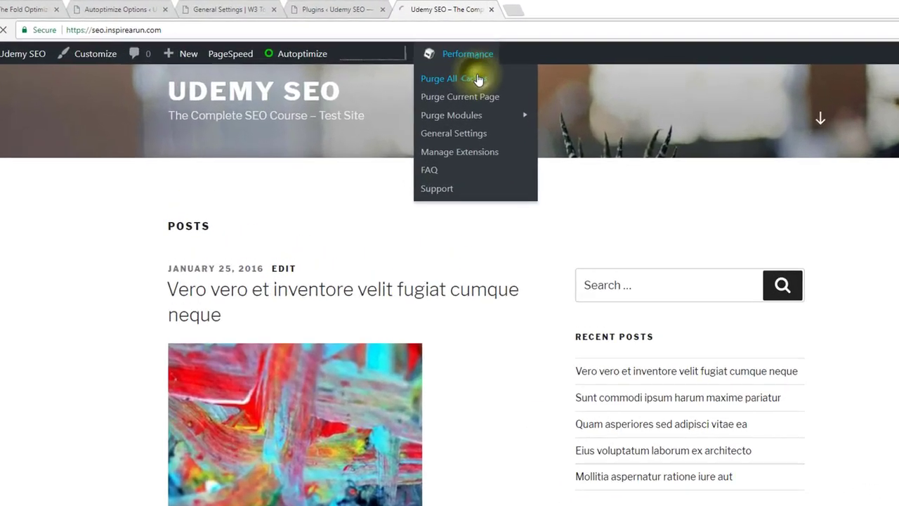
click(415, 63)
mouse_move(565, 70)
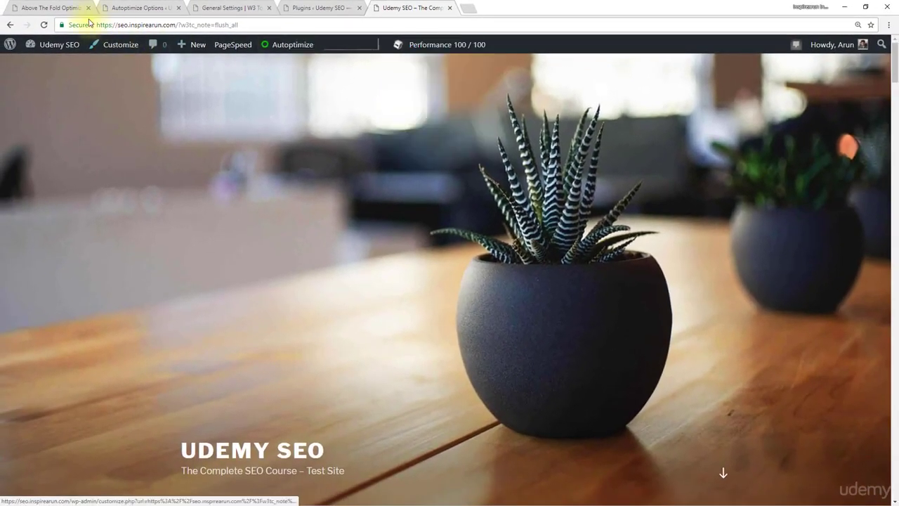
- Return to Above The Fold Optimization's Javascript settings and review the saved options
click(60, 9)
scroll(438, 342, down, 3)
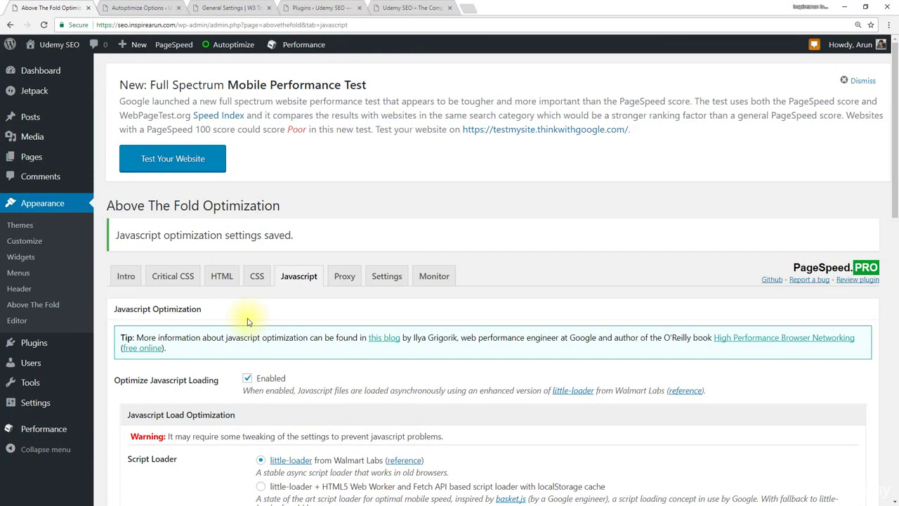
scroll(247, 321, down, 2)
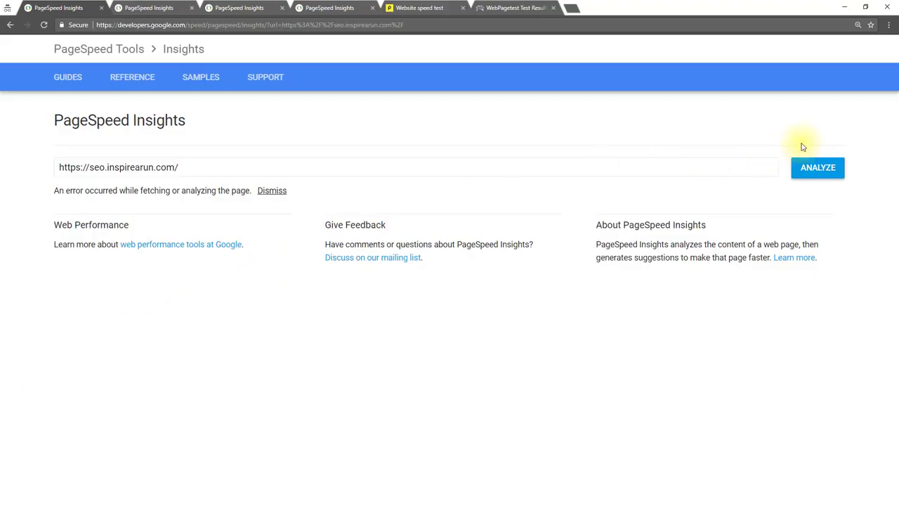
click(827, 169)
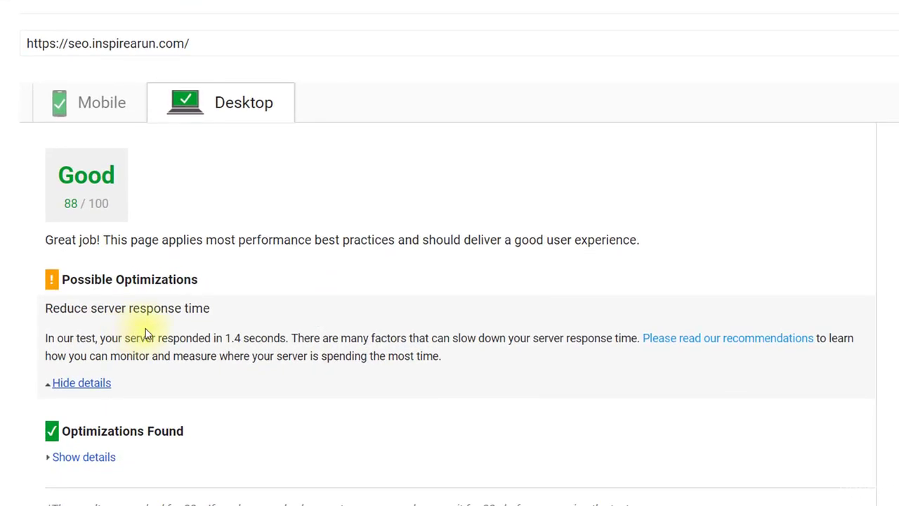
click(72, 111)
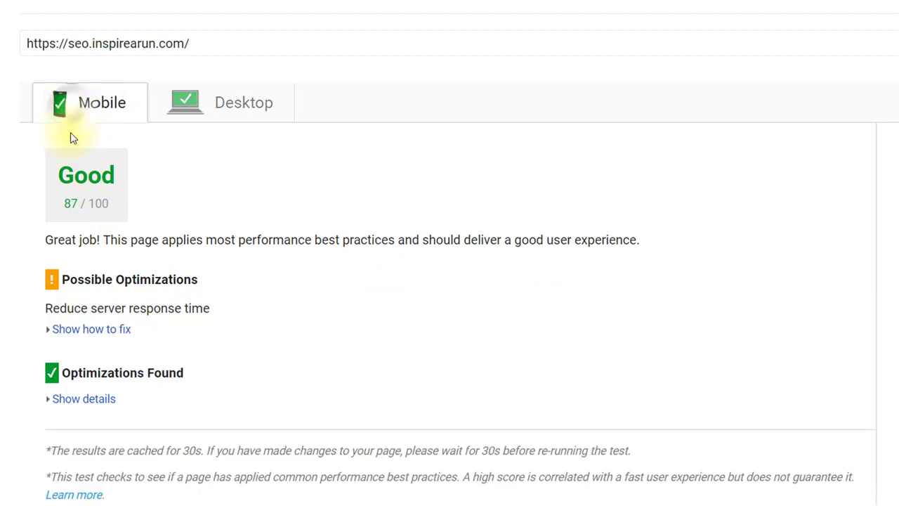
double_click(67, 203)
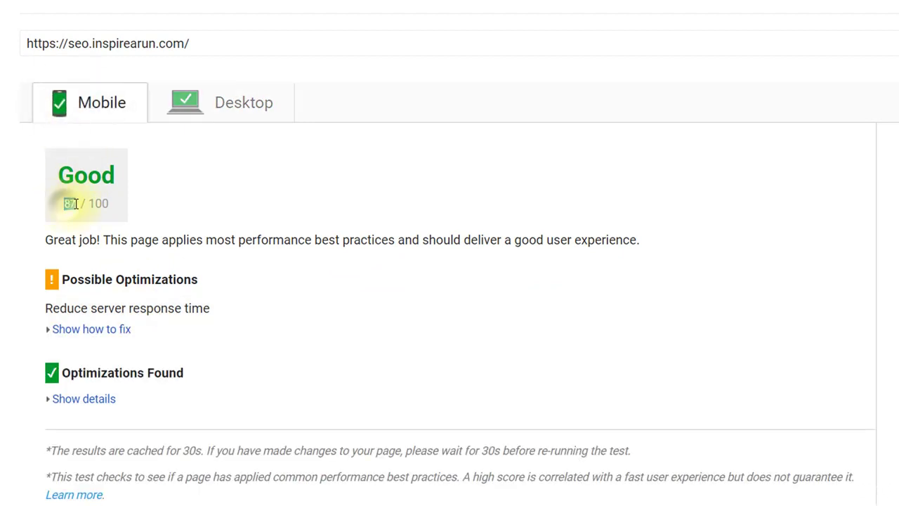
click(208, 118)
double_click(71, 202)
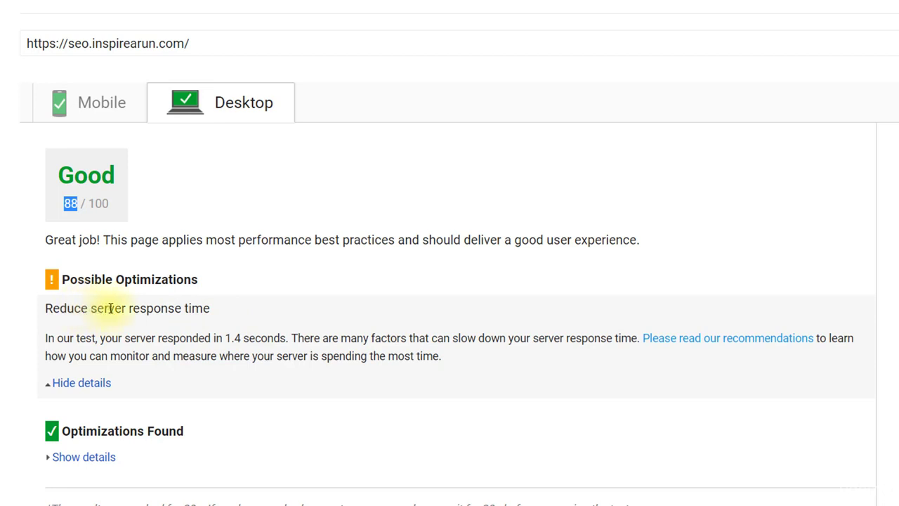
- Highlight the server response time suggestion in the desktop report, followed by the desktop score
drag(131, 309, 218, 311)
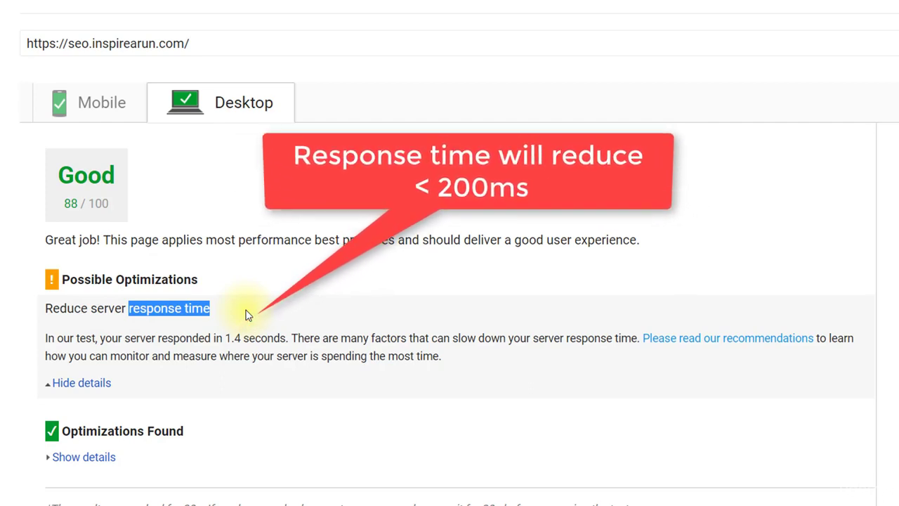
double_click(71, 203)
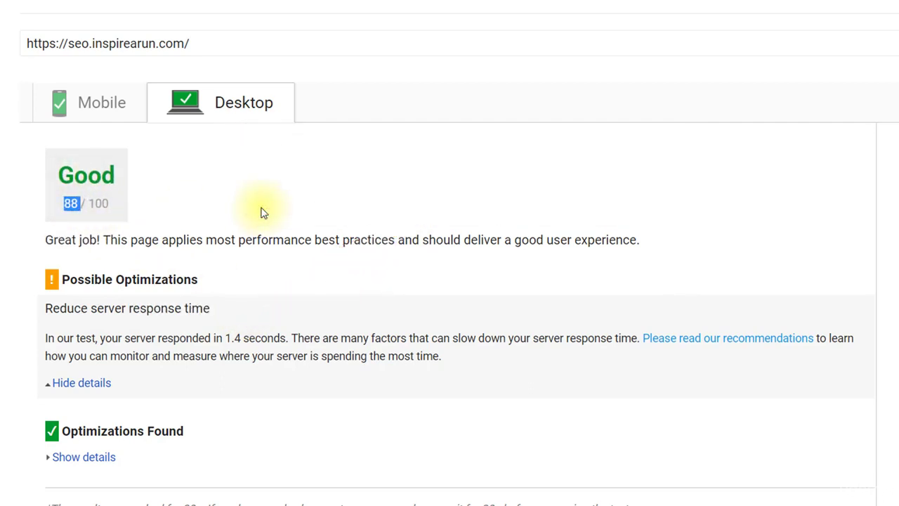
click(263, 212)
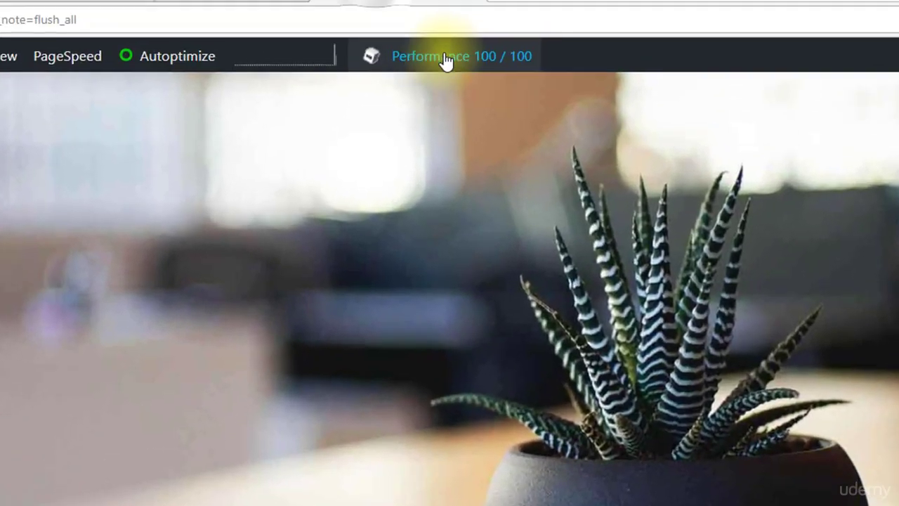
- Open the W3 Total Cache dashboard and highlight "Reduce server response time" in its Google Page Speed Report
mouse_move(486, 94)
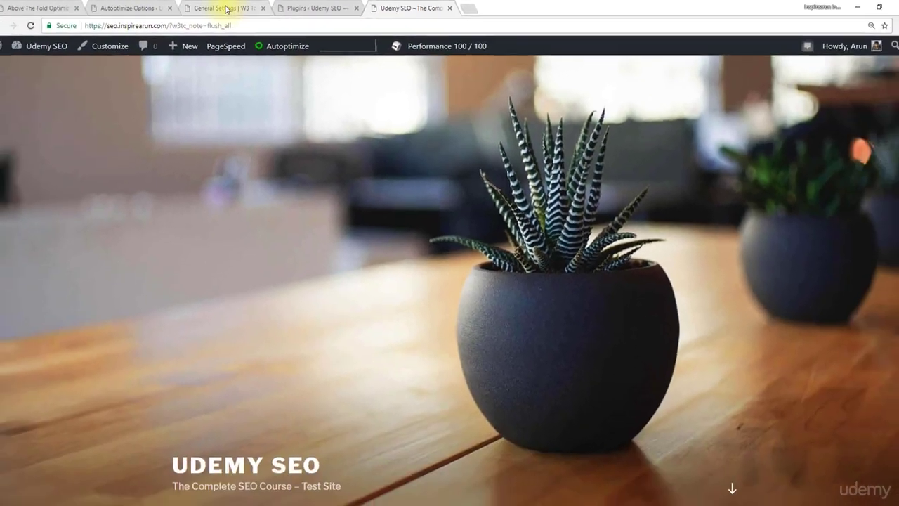
click(49, 14)
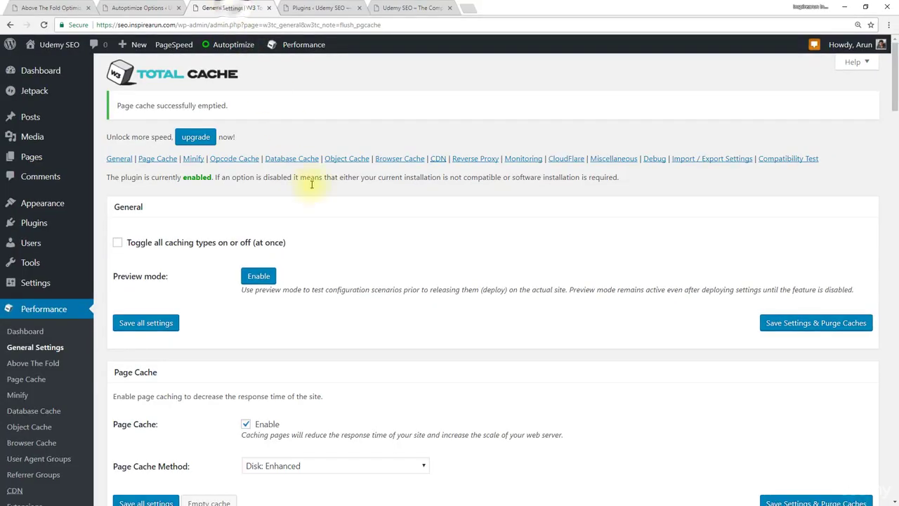
scroll(297, 316, down, 2)
click(25, 238)
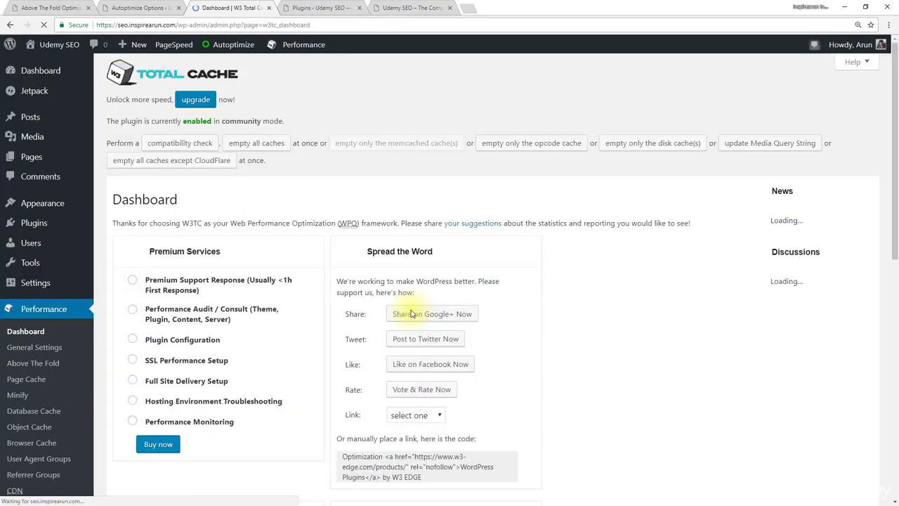
scroll(294, 322, down, 6)
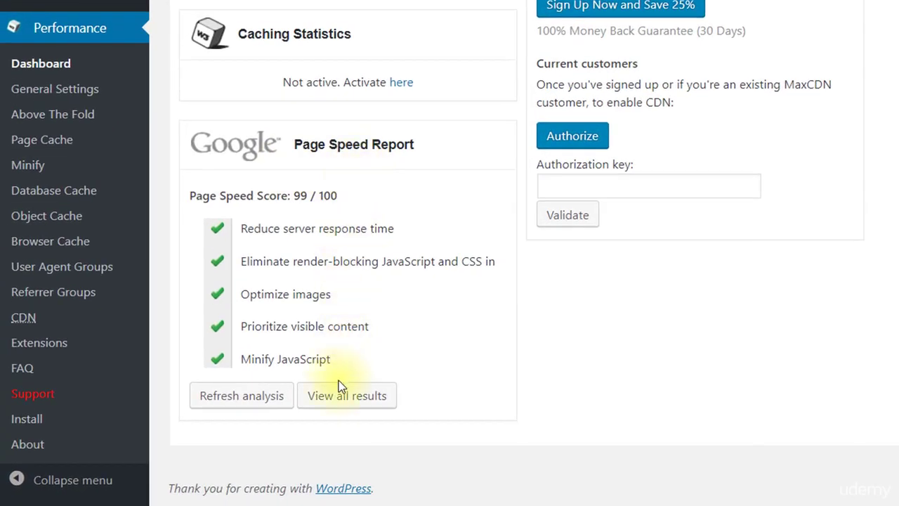
drag(242, 230, 387, 229)
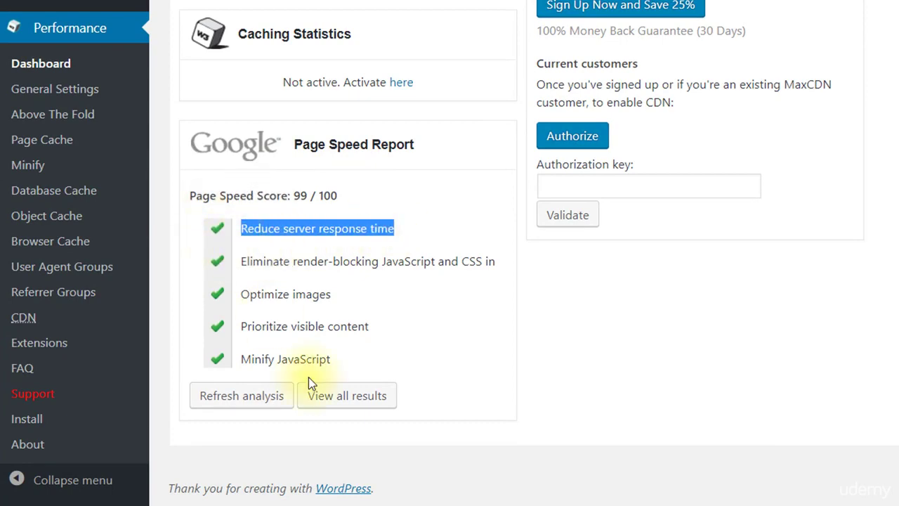
- View all results of the Google Page Speed Report, highlight the overall score and put the results window away
click(333, 397)
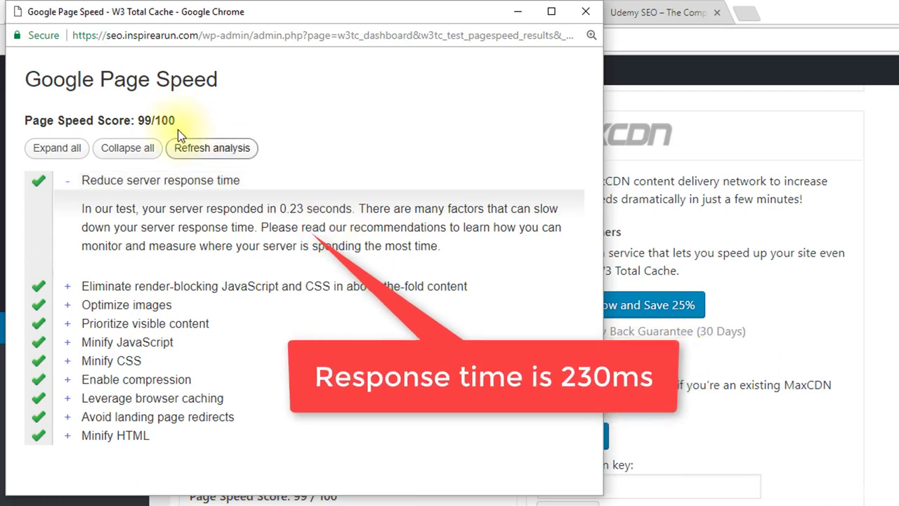
double_click(144, 120)
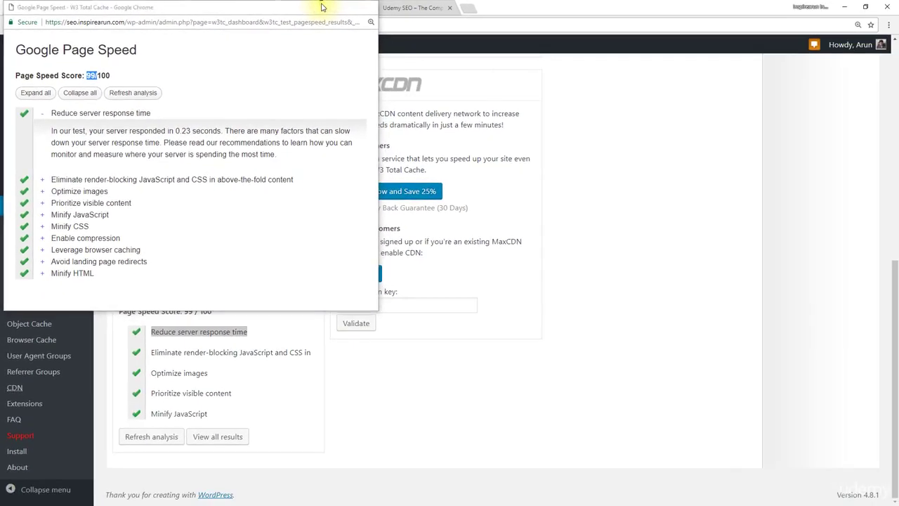
click(518, 11)
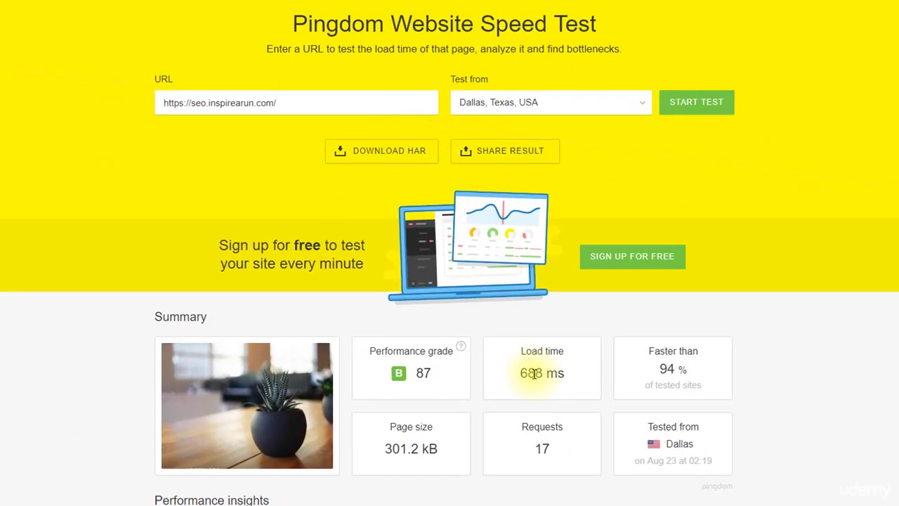
click(693, 106)
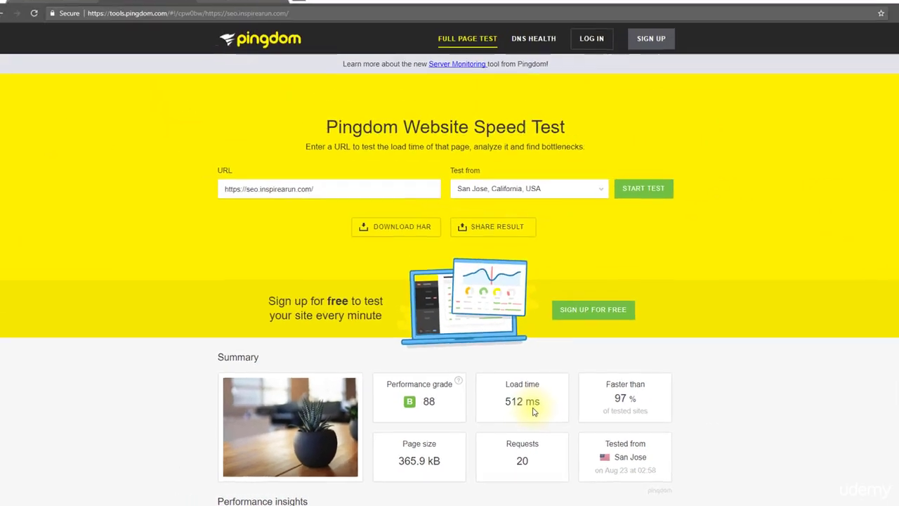
click(232, 7)
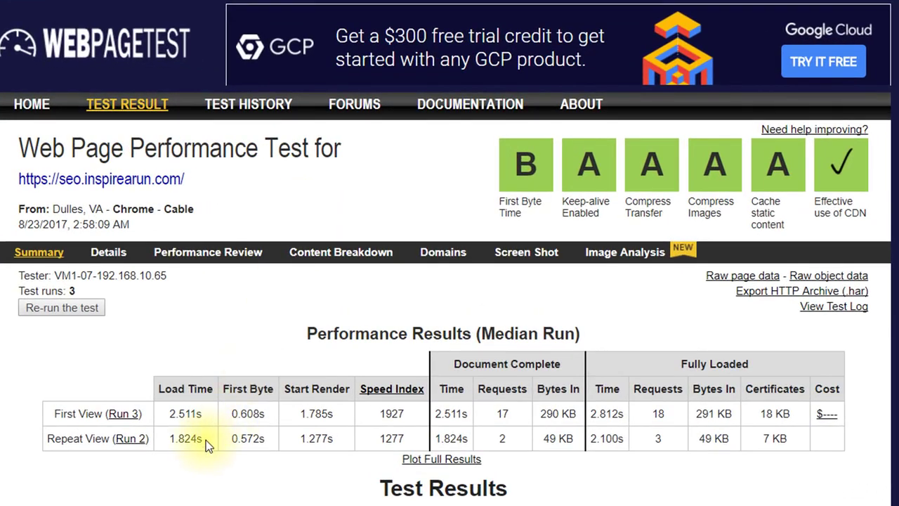
drag(203, 438, 167, 440)
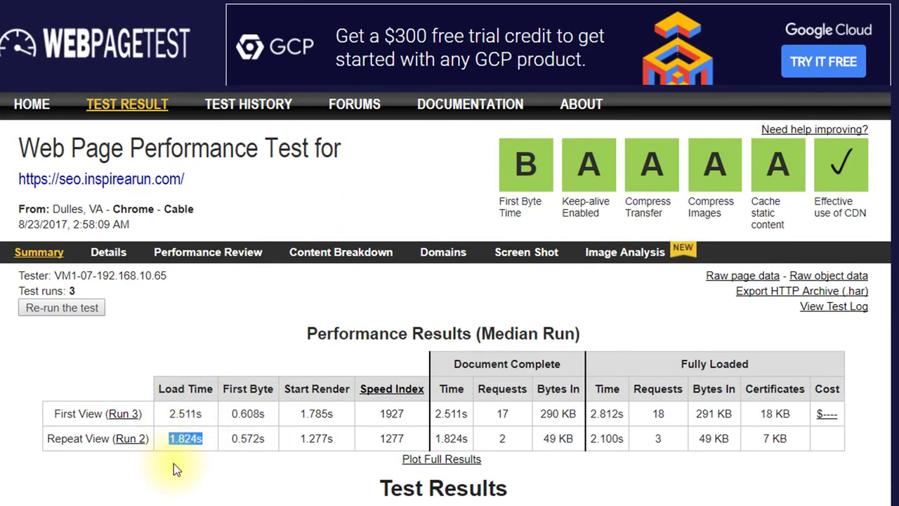